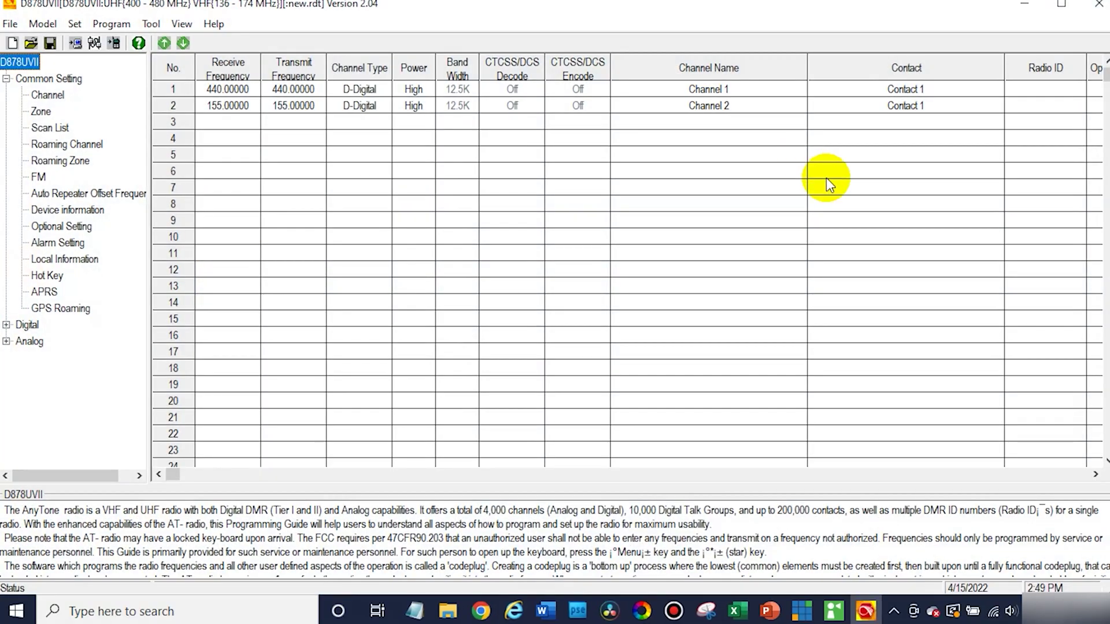
- Maximize the CPS window and read the codeplug from the radio, loading its five digital channels
click(1060, 7)
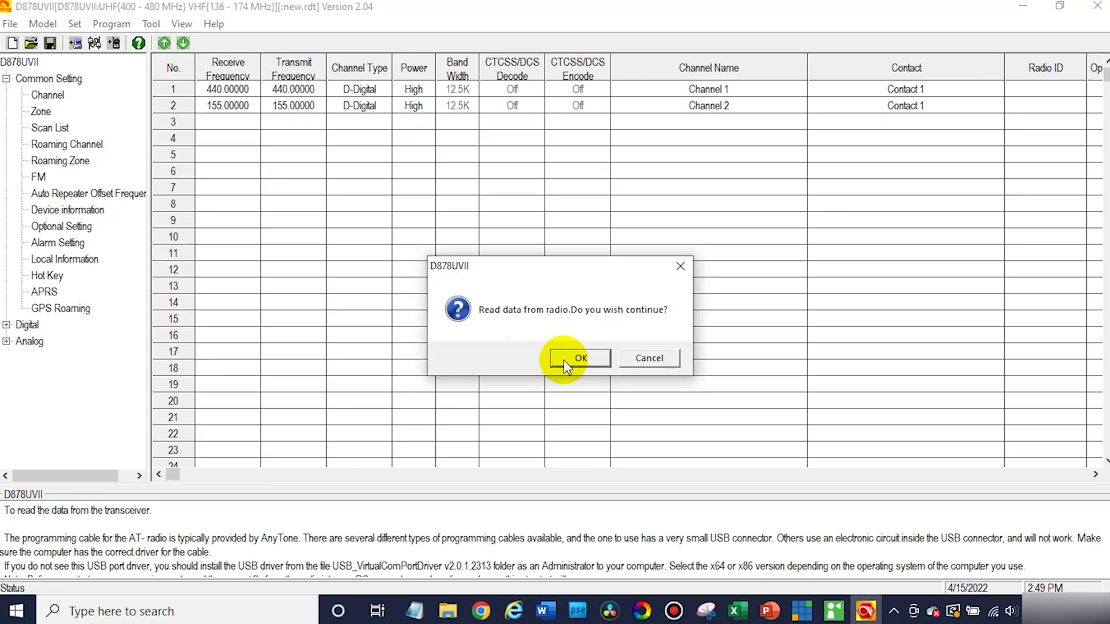
click(564, 358)
click(549, 345)
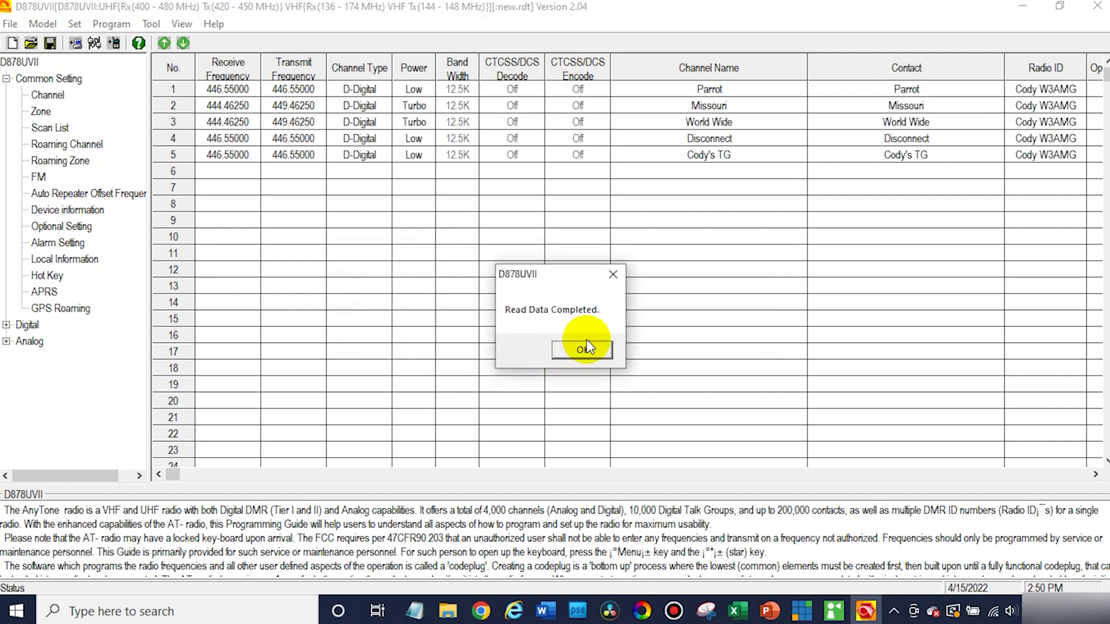
click(587, 352)
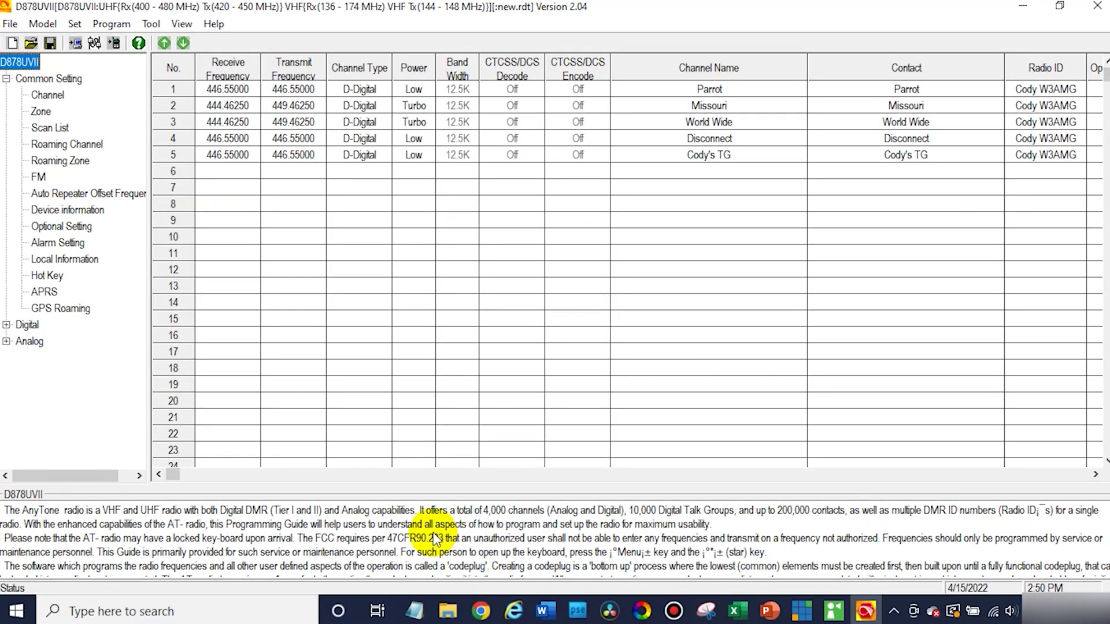
- Search Chrome for 'pi star talkgroups' and open the pistar.uk BrandMeister Talkgroup List page
click(480, 610)
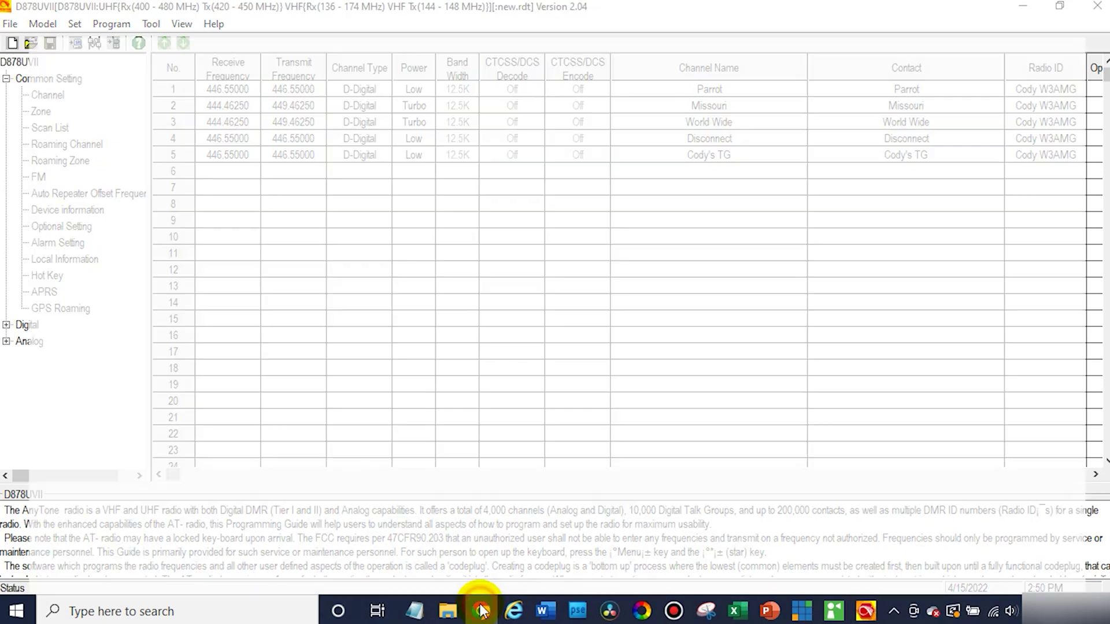
text(pi)
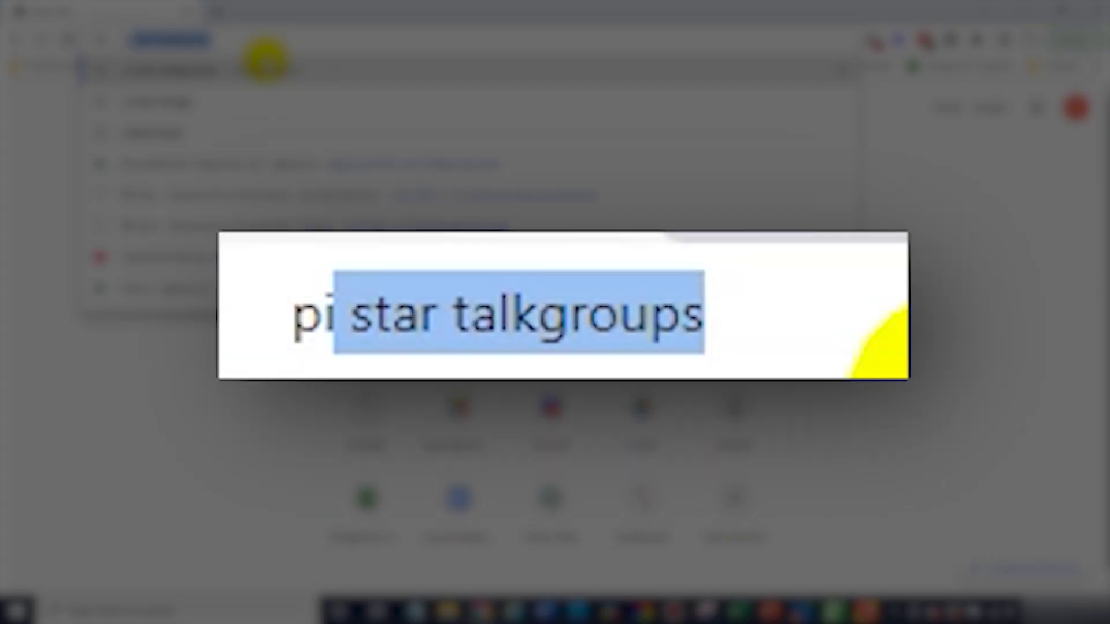
key(Return)
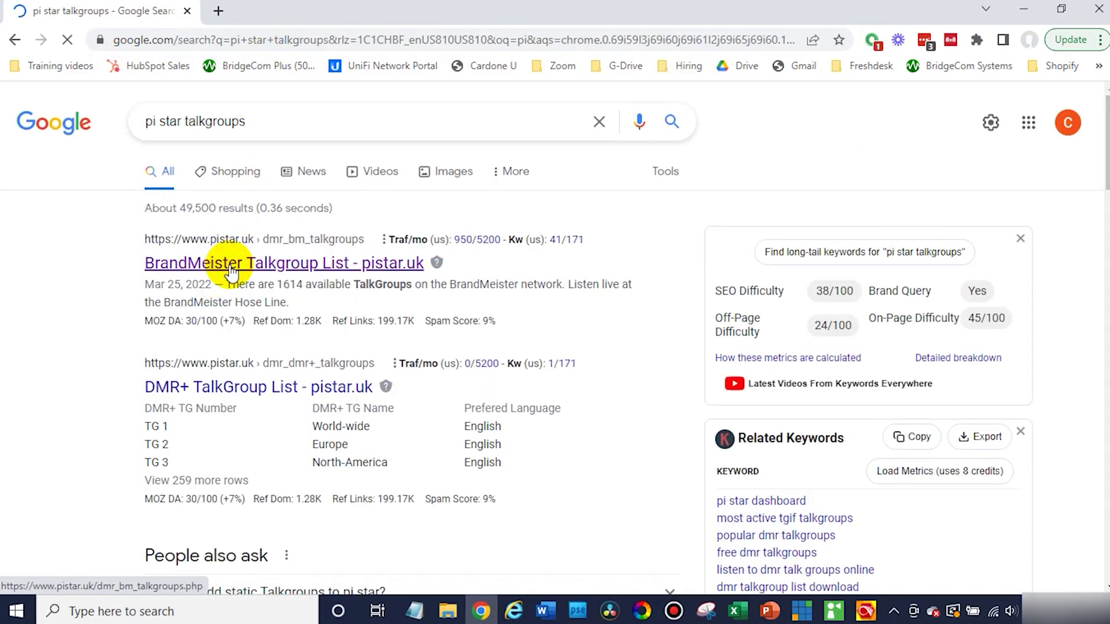
click(231, 266)
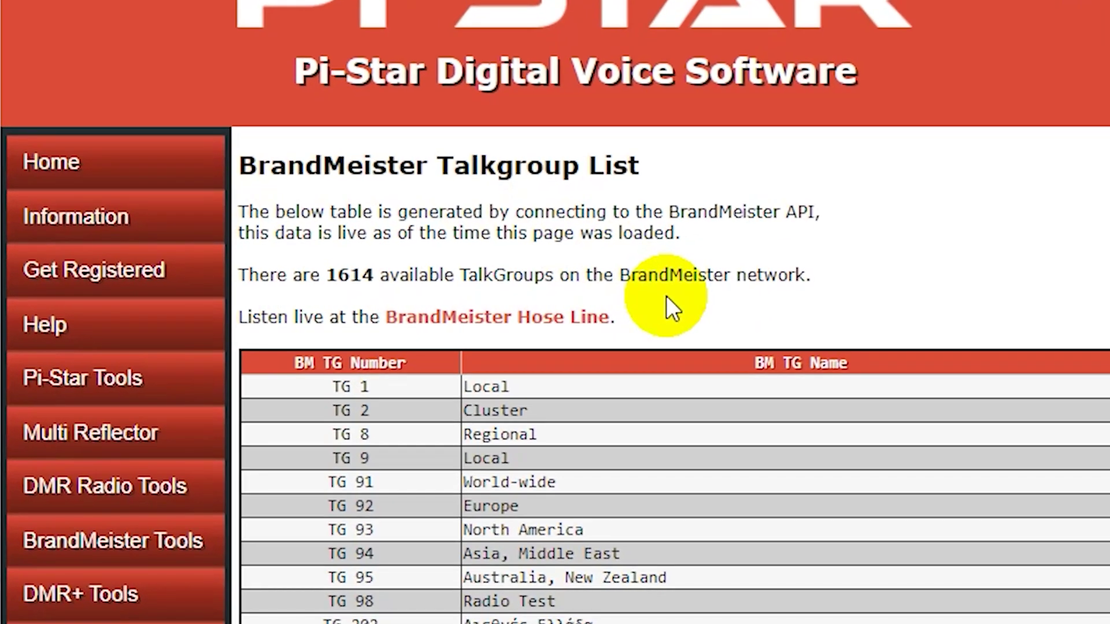
scroll(666, 296, down, 2)
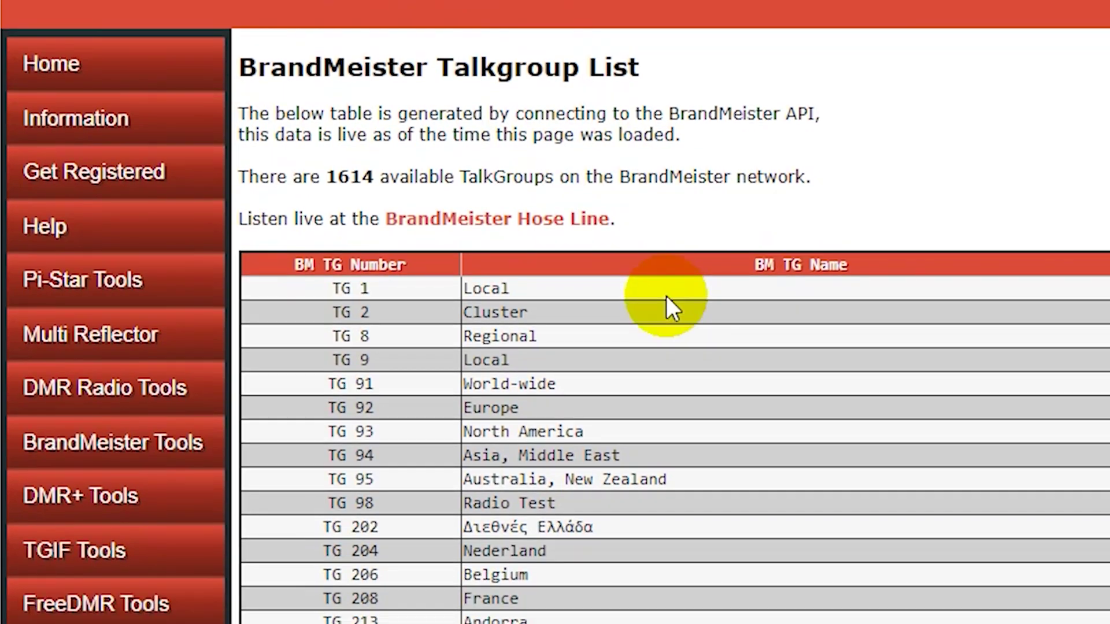
scroll(666, 296, down, 1)
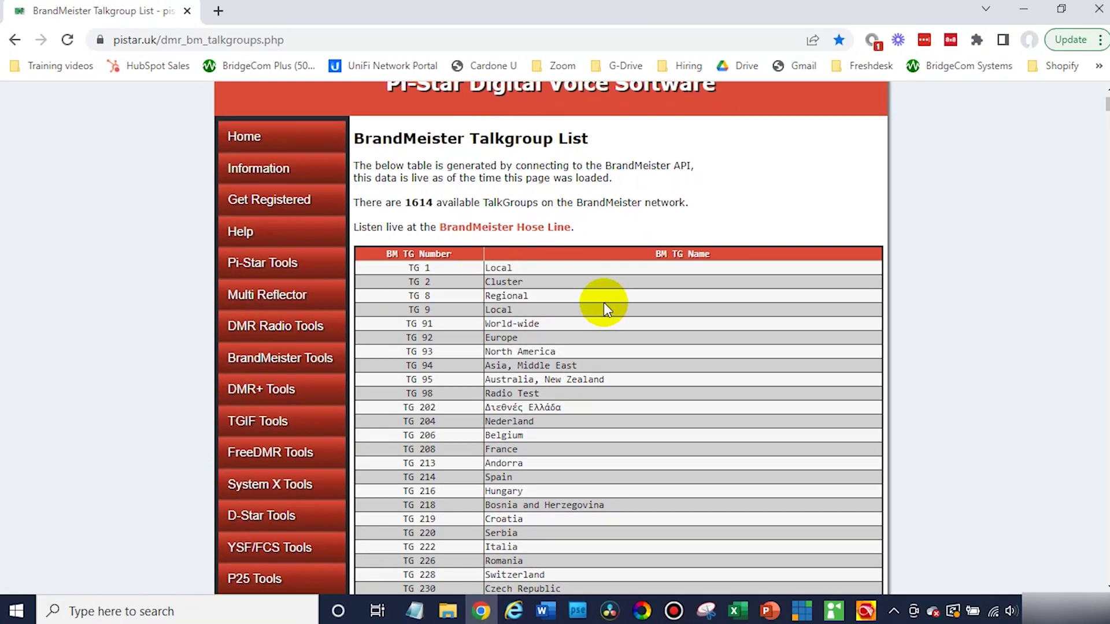
key(ctrl+f)
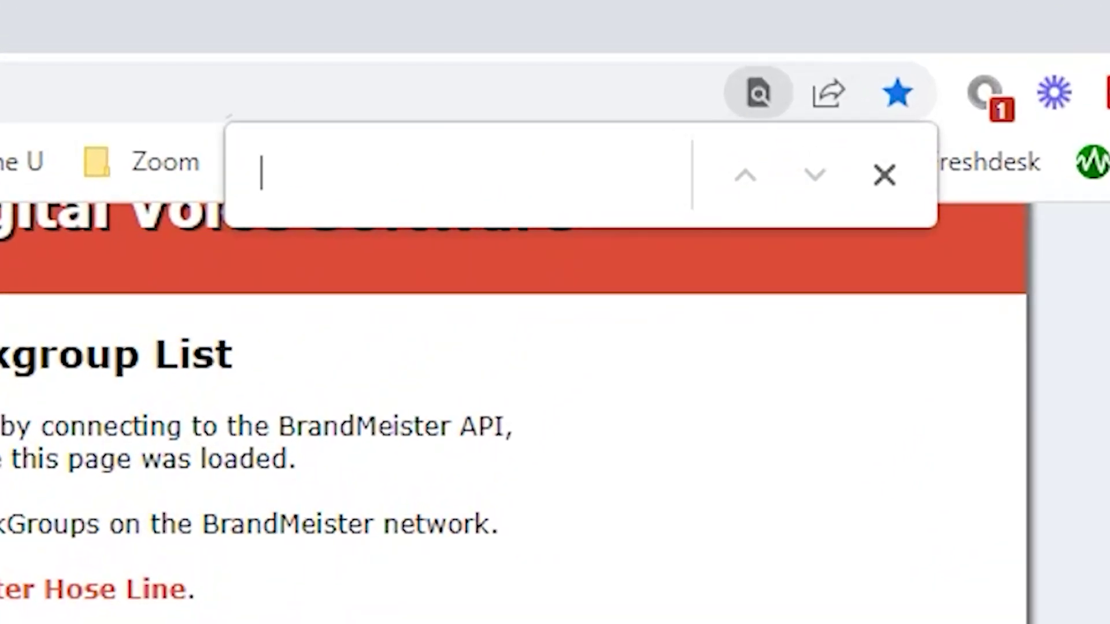
- Find the parrot, world and disc entries in the talkgroup list, then close the search and minimize Chrome
text(parrot)
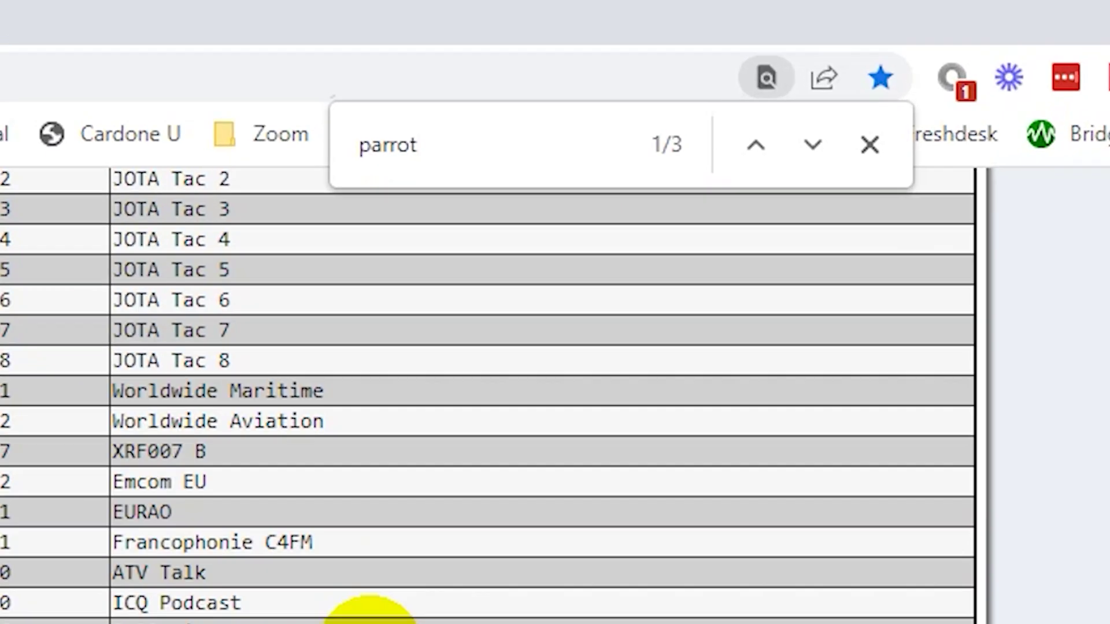
key(BackSpace)
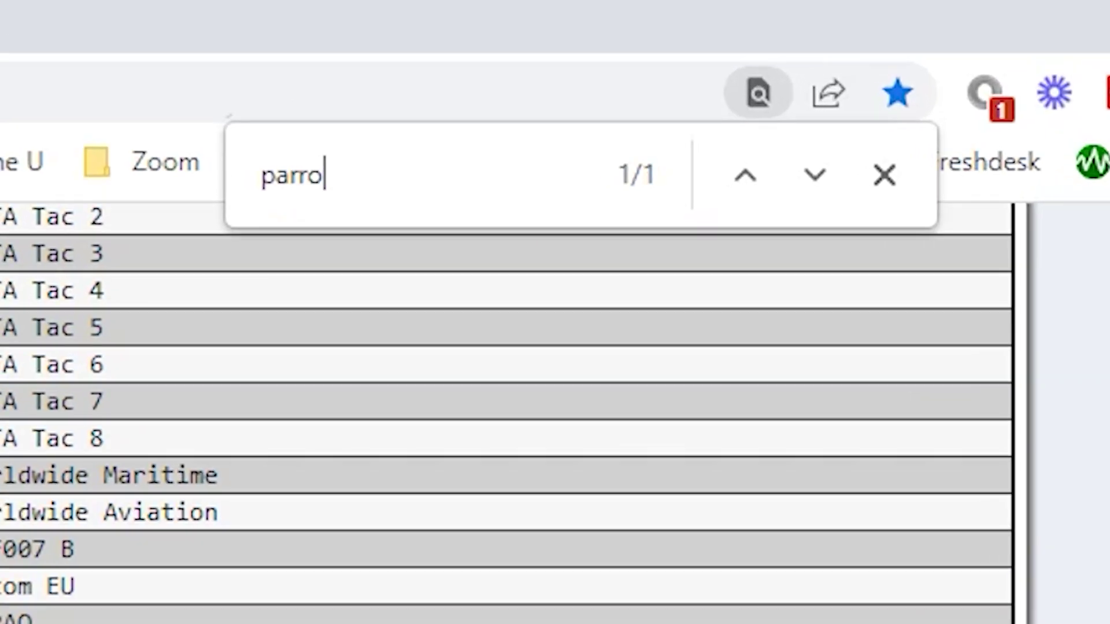
key(BackSpace)
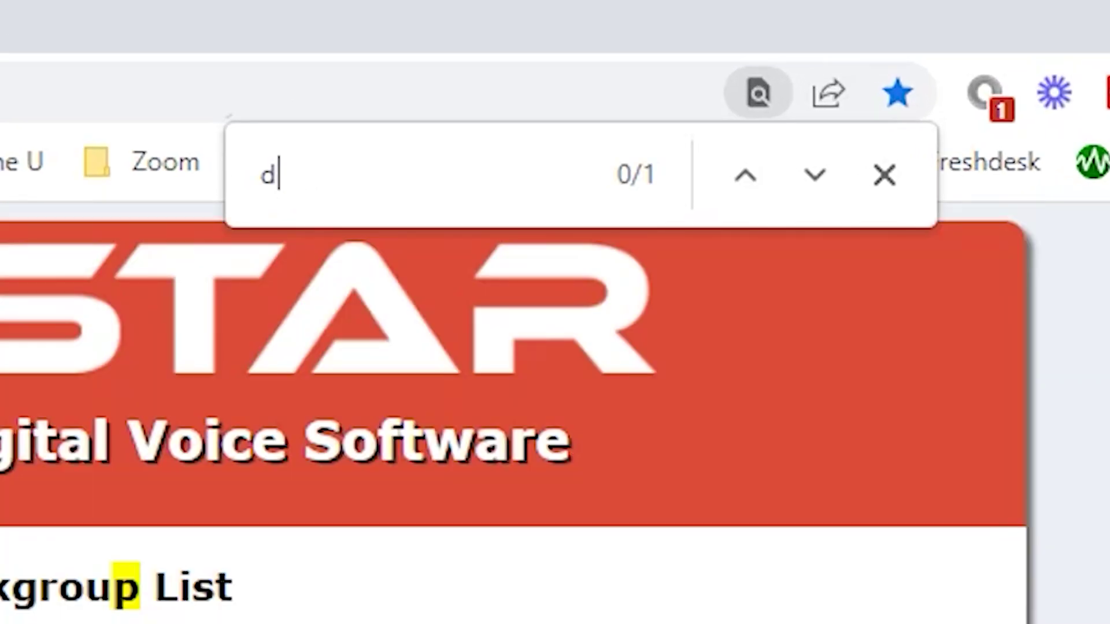
key(BackSpace)
text(world)
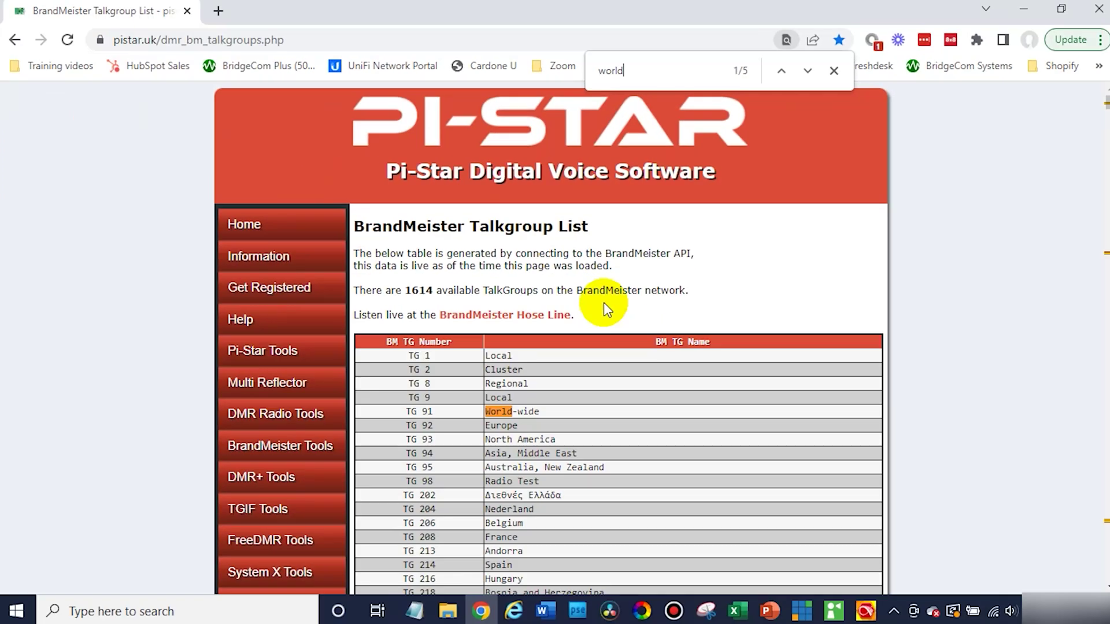
key(BackSpace)
key(BackSpace)
key(BackSpace)
key(BackSpace)
key(BackSpace)
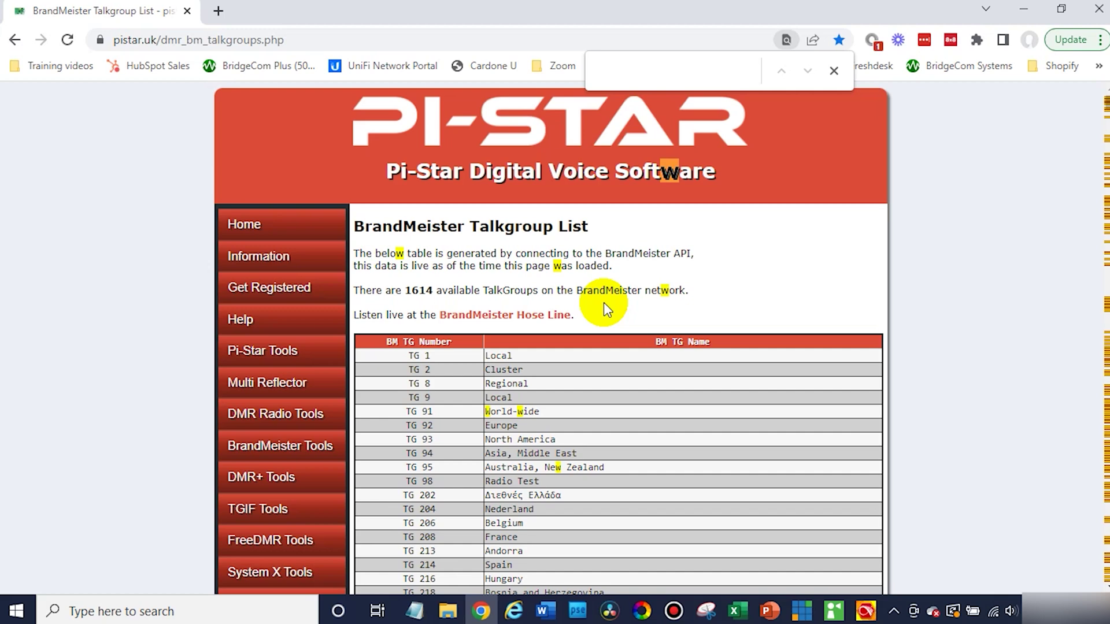
text(disc)
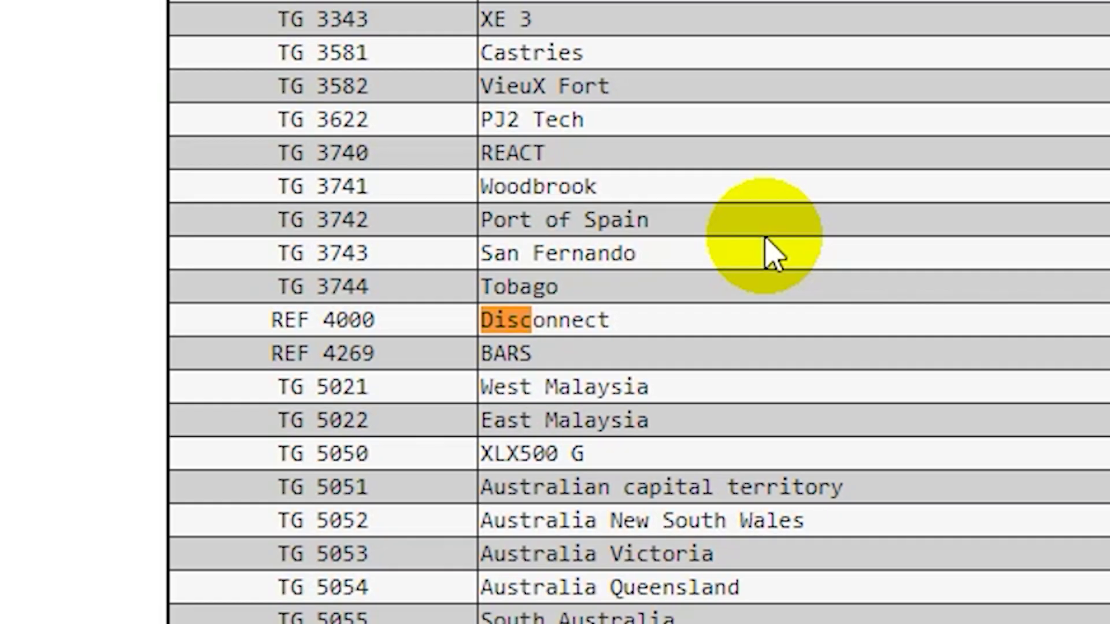
key(BackSpace)
key(BackSpace)
key(BackSpace)
key(BackSpace)
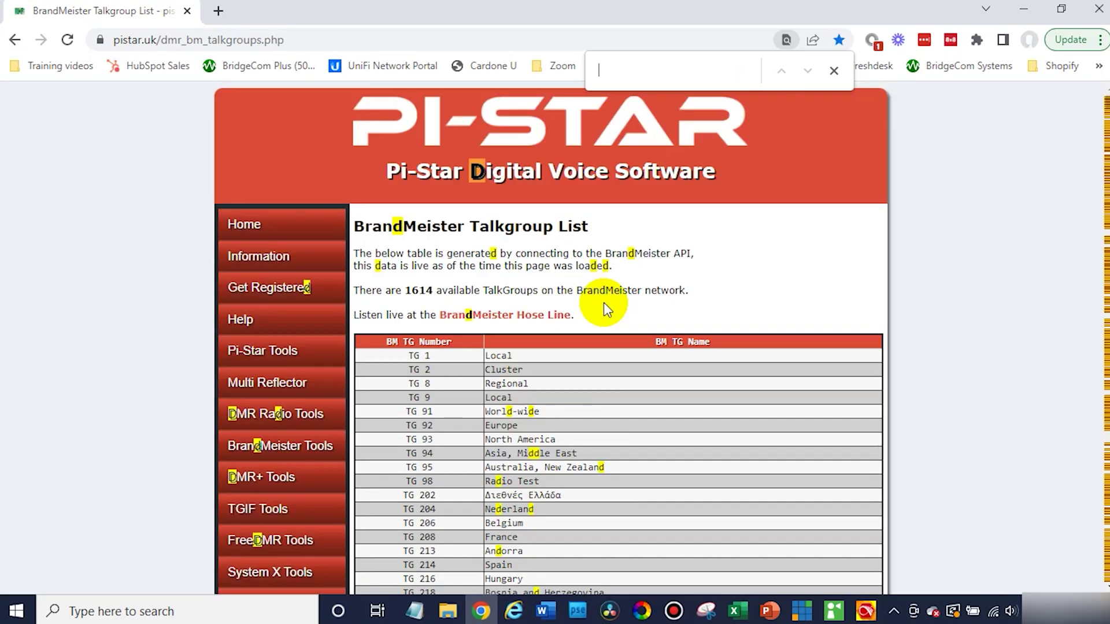
click(834, 70)
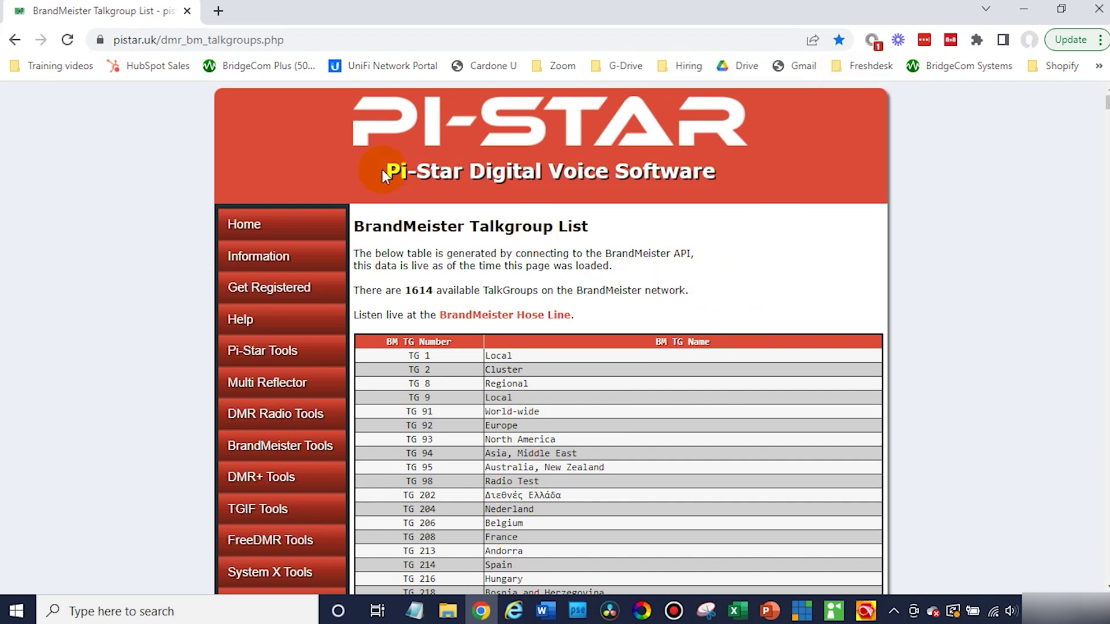
click(1037, 6)
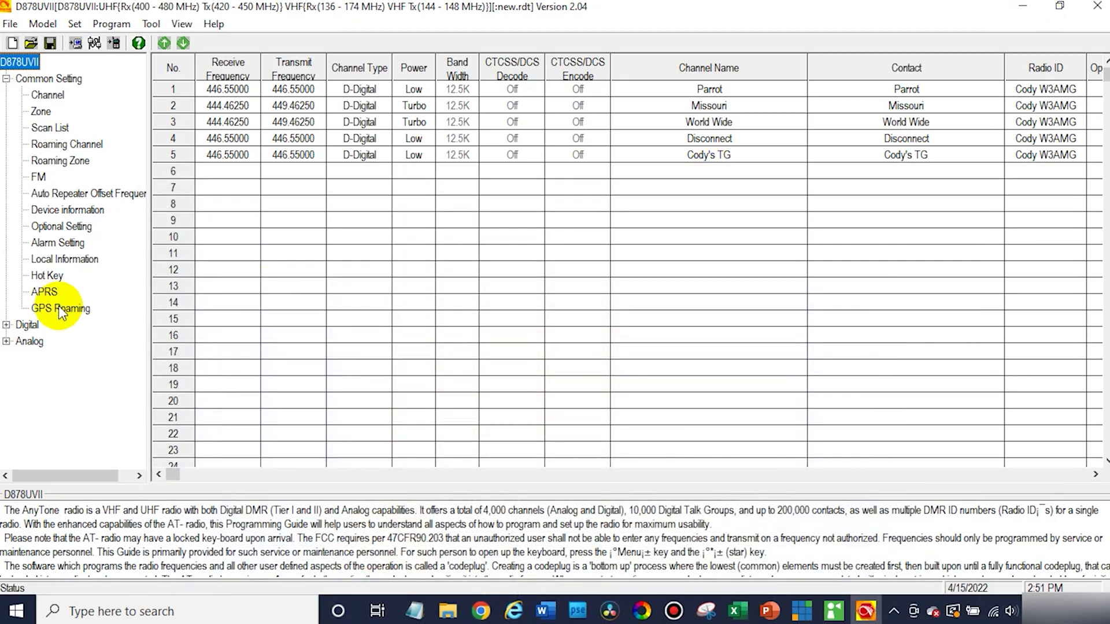
- Show the Digital Contact/Talk Group list, then check Tool > Import and close it without importing
click(7, 325)
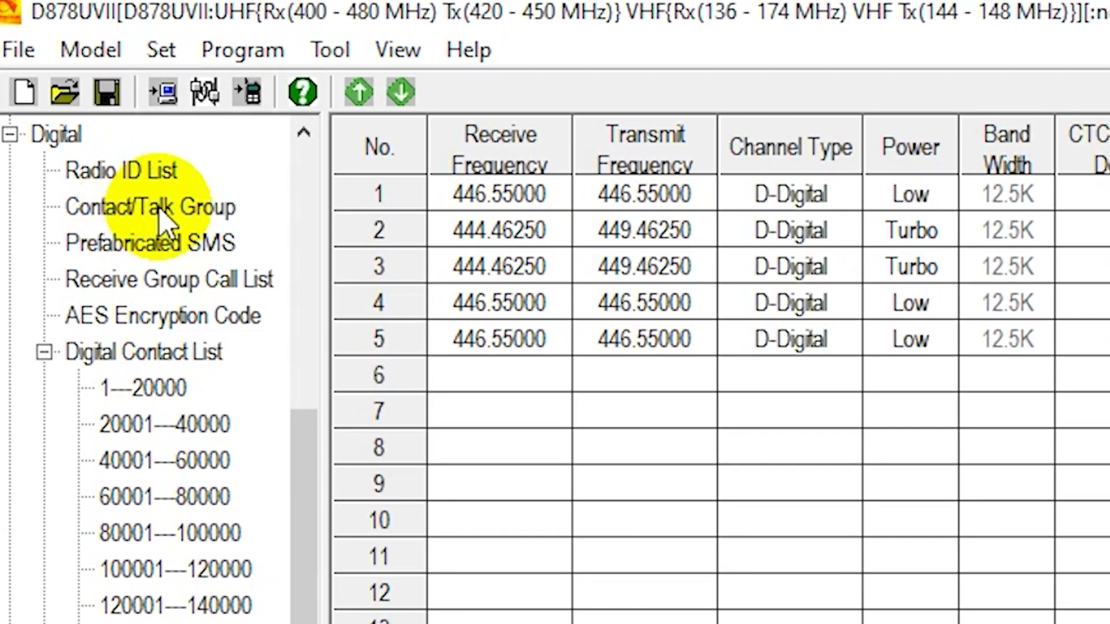
click(161, 213)
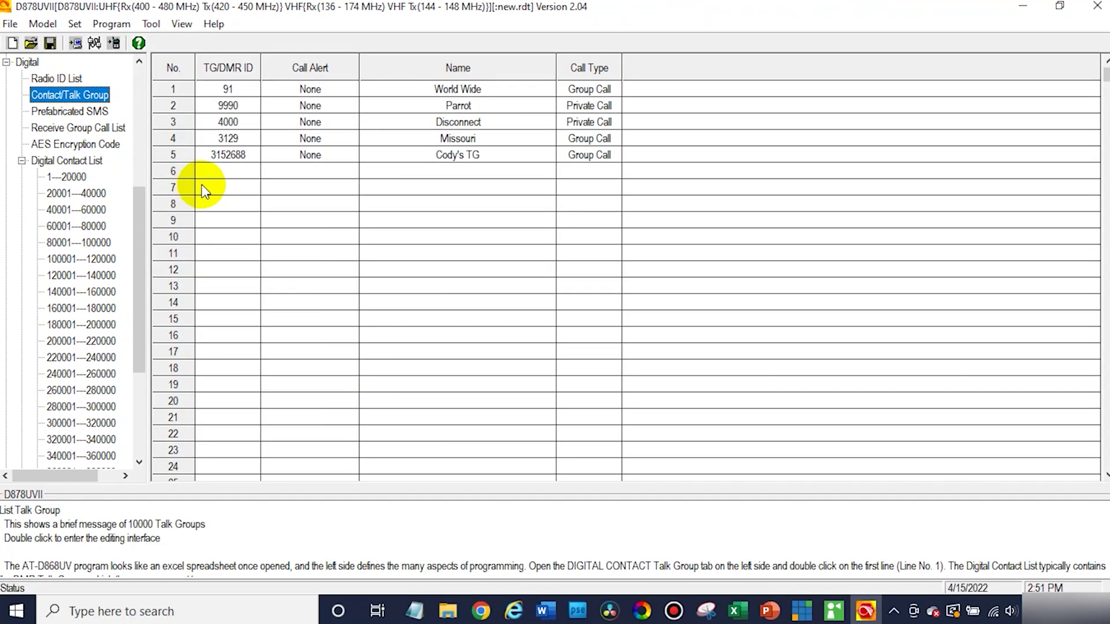
click(153, 25)
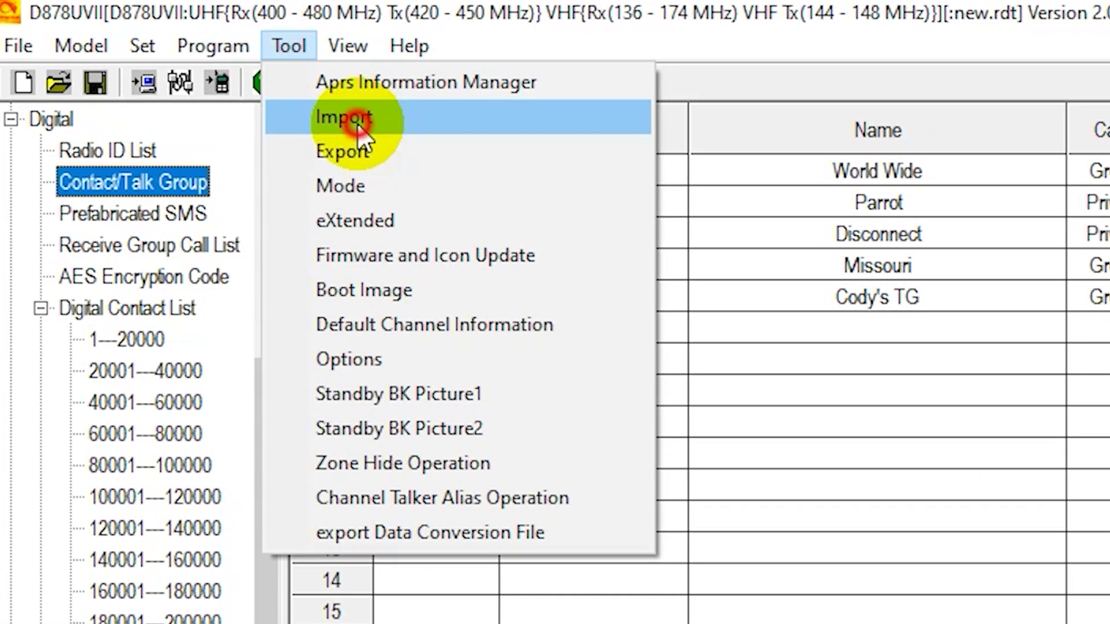
click(353, 123)
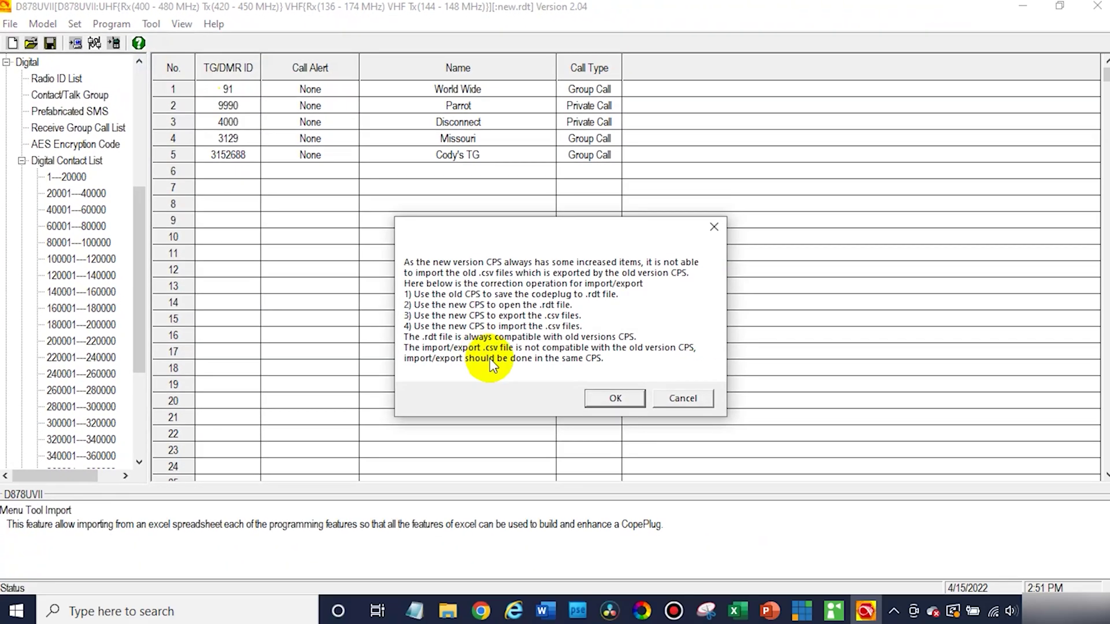
click(616, 400)
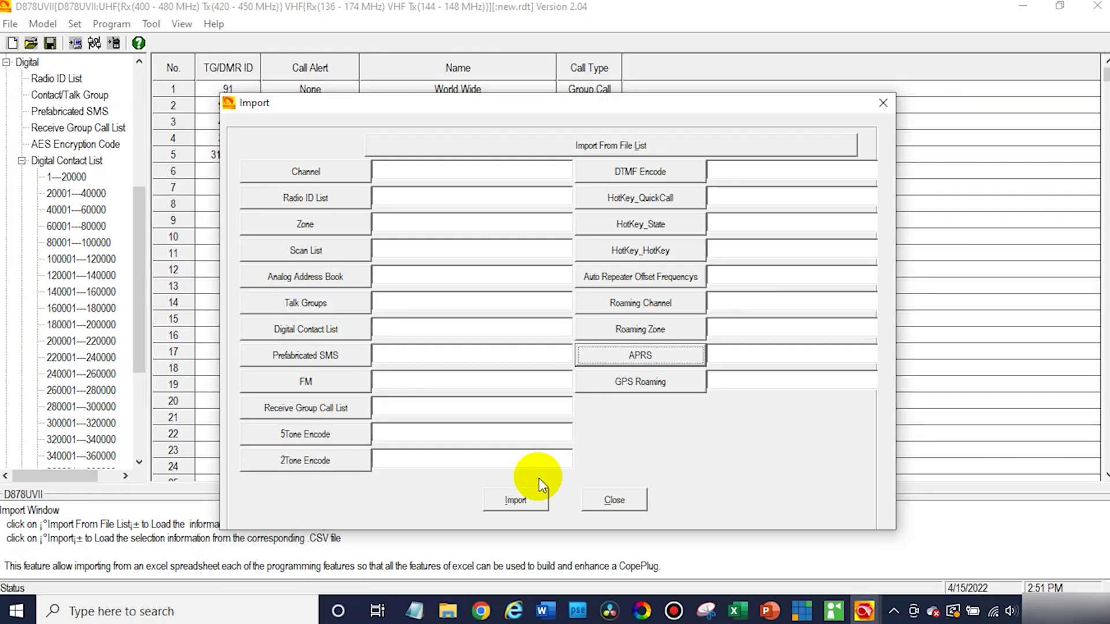
click(625, 502)
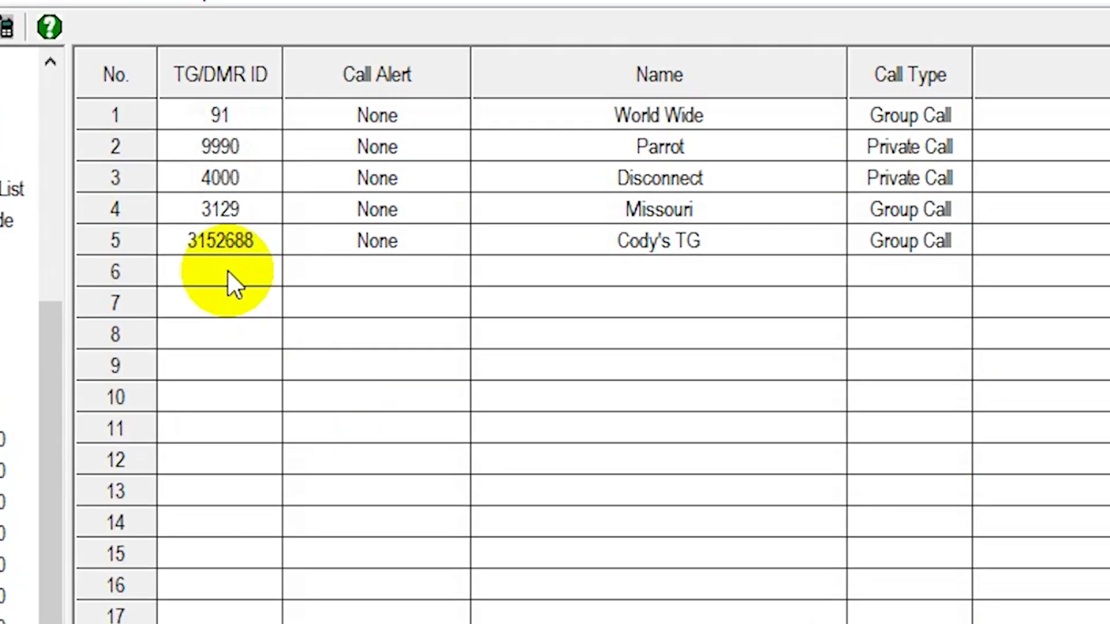
- Cancel the new empty sixth talk group entry
double_click(228, 272)
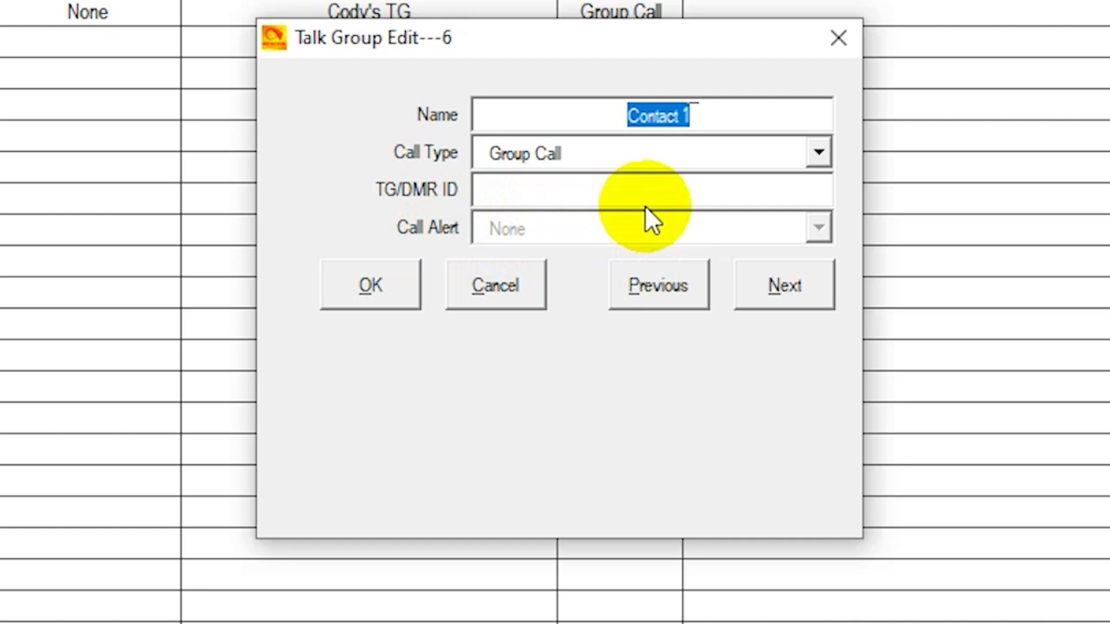
text(Dis)
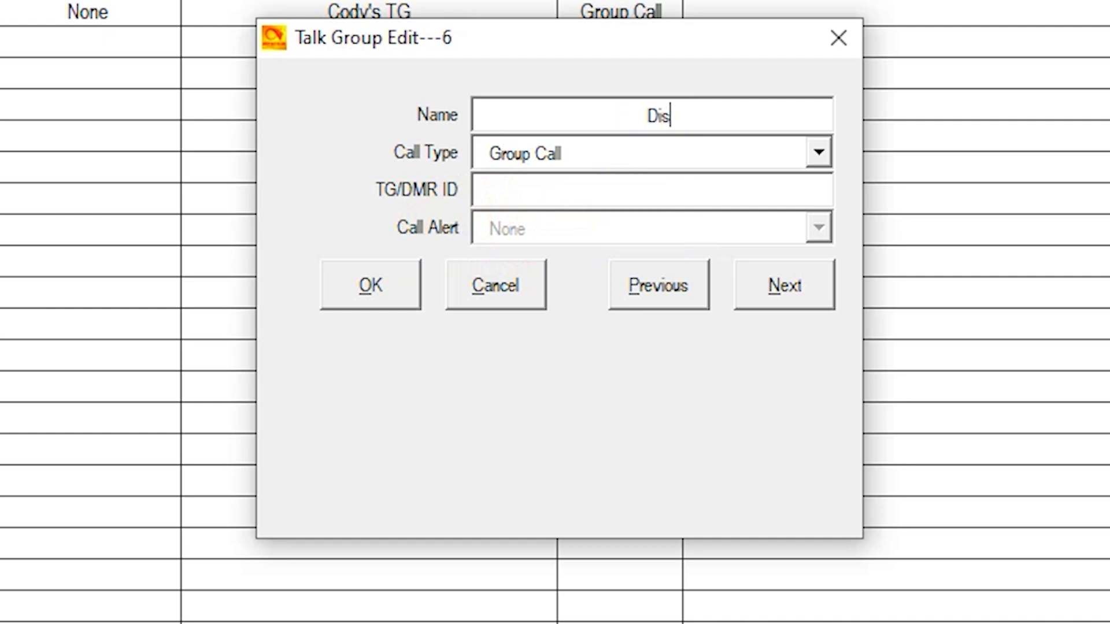
click(523, 304)
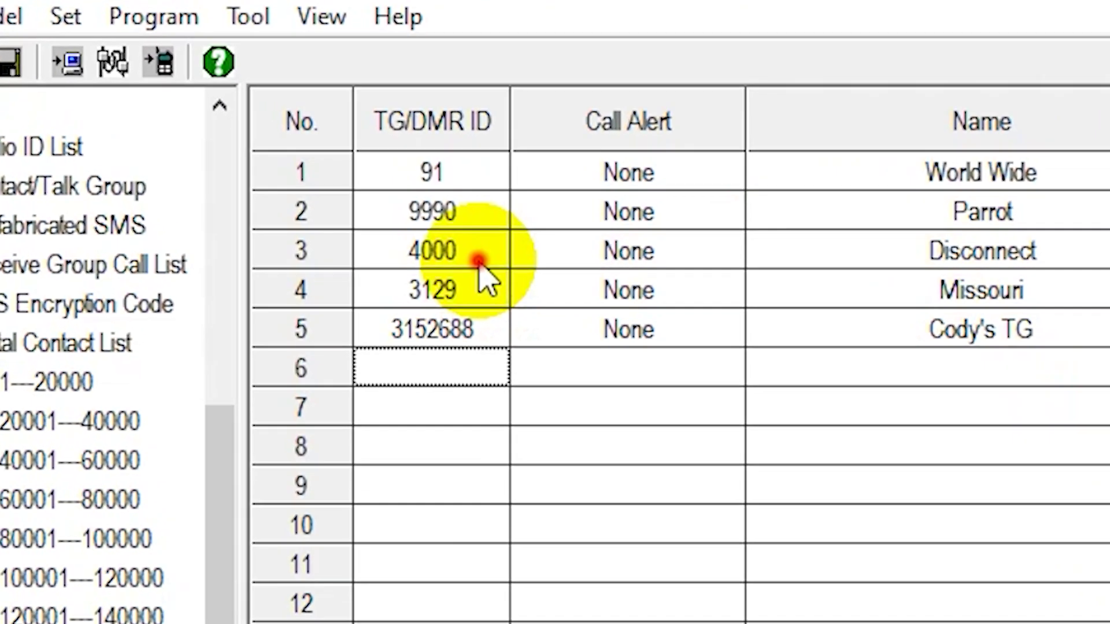
- Confirm the Disconnect talk group stays a Private Call to ID 4000, unchanged
double_click(249, 128)
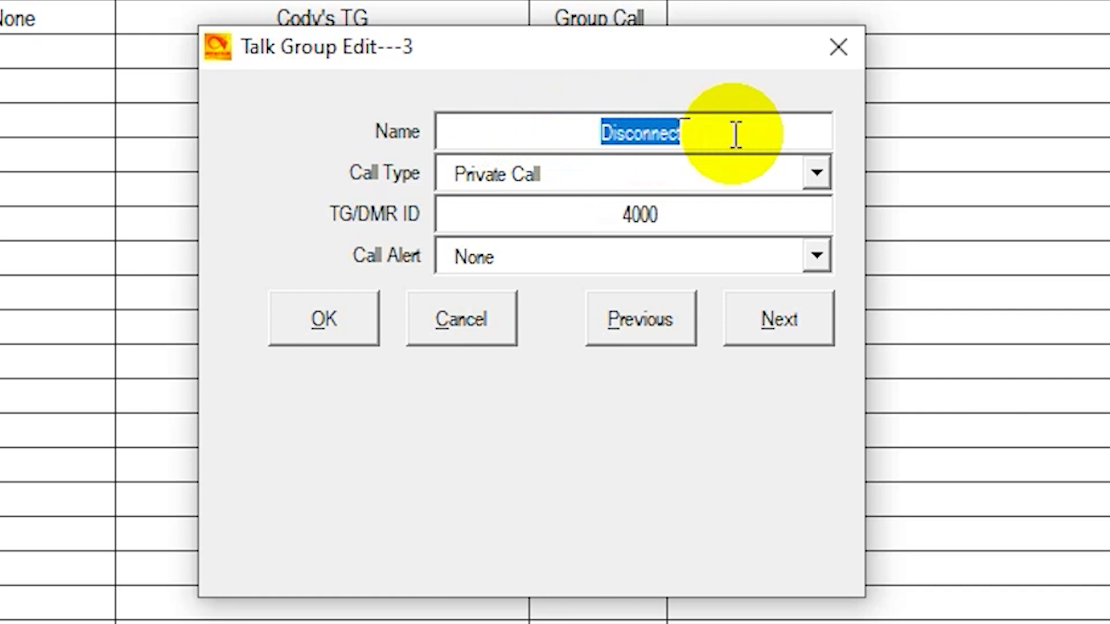
click(576, 186)
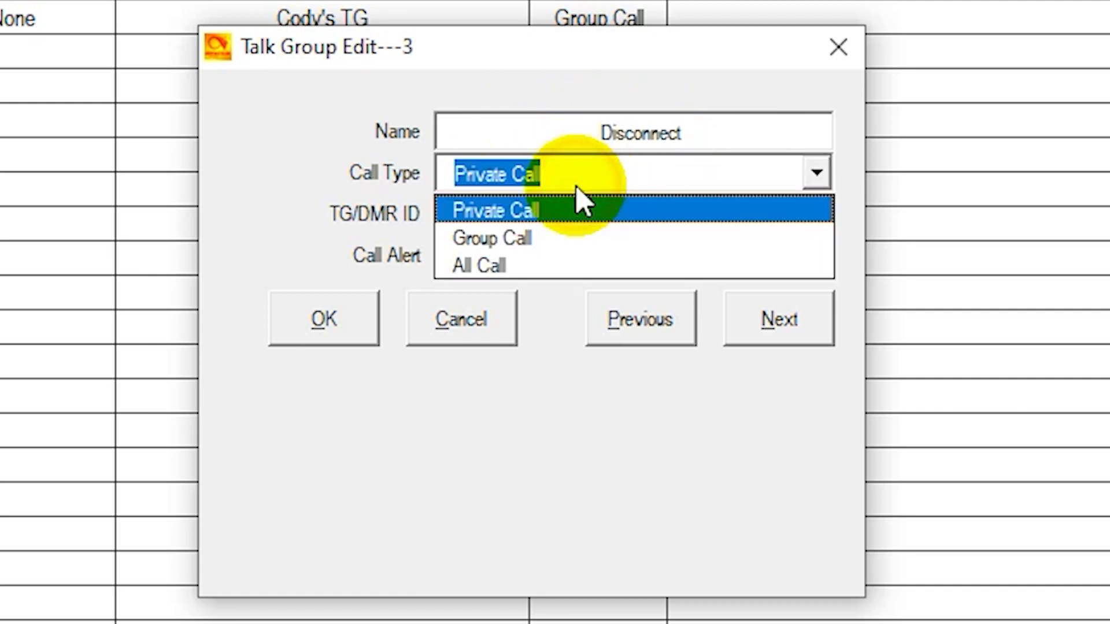
click(383, 120)
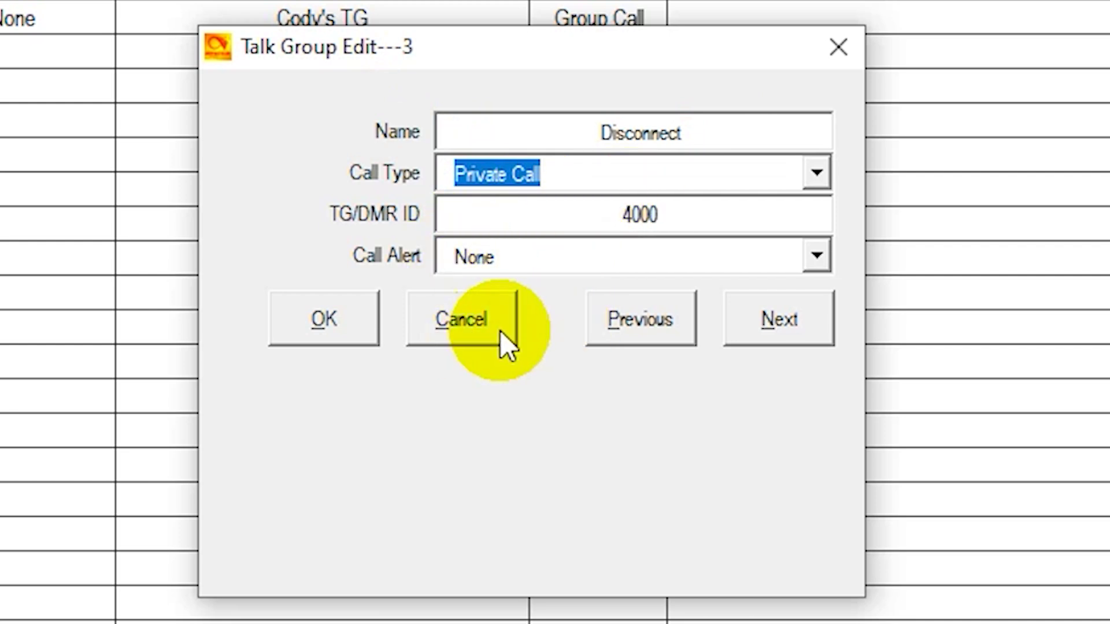
click(511, 220)
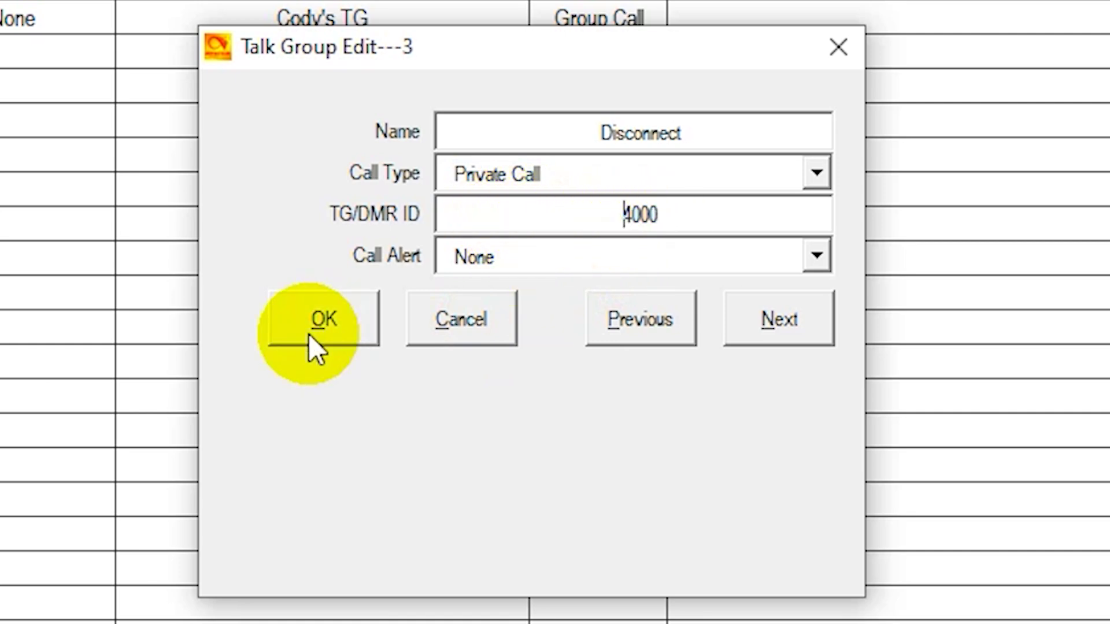
click(331, 332)
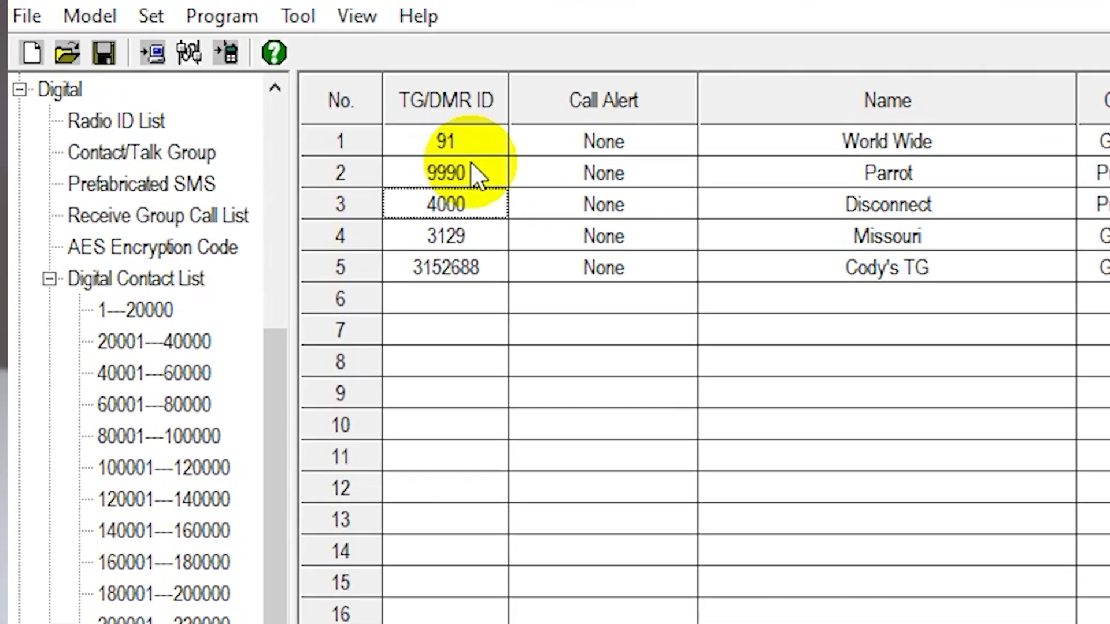
double_click(234, 105)
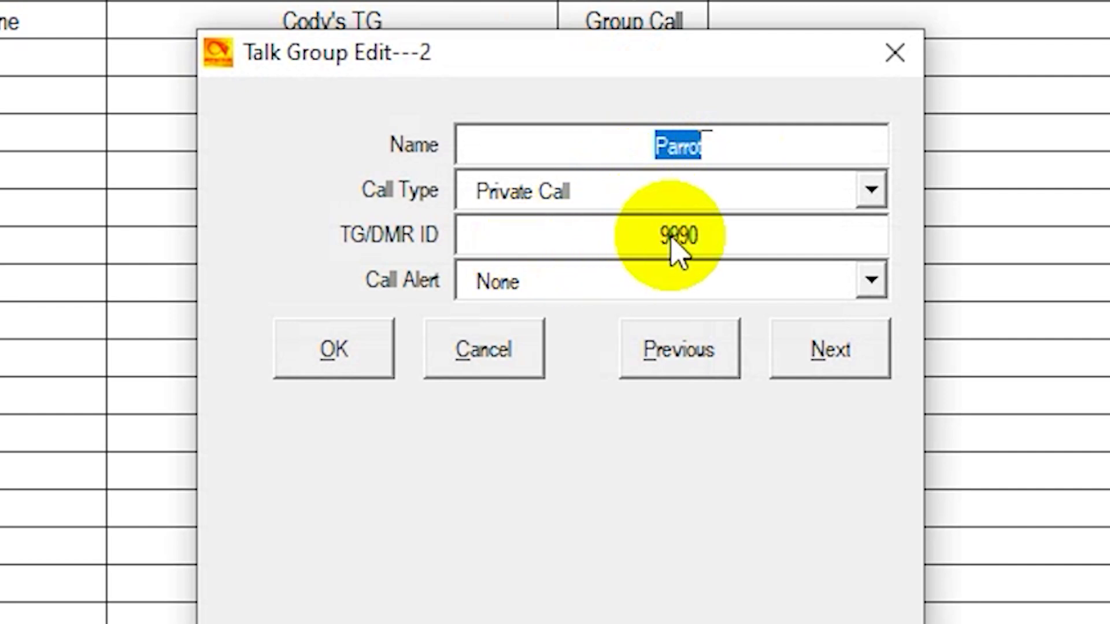
double_click(715, 233)
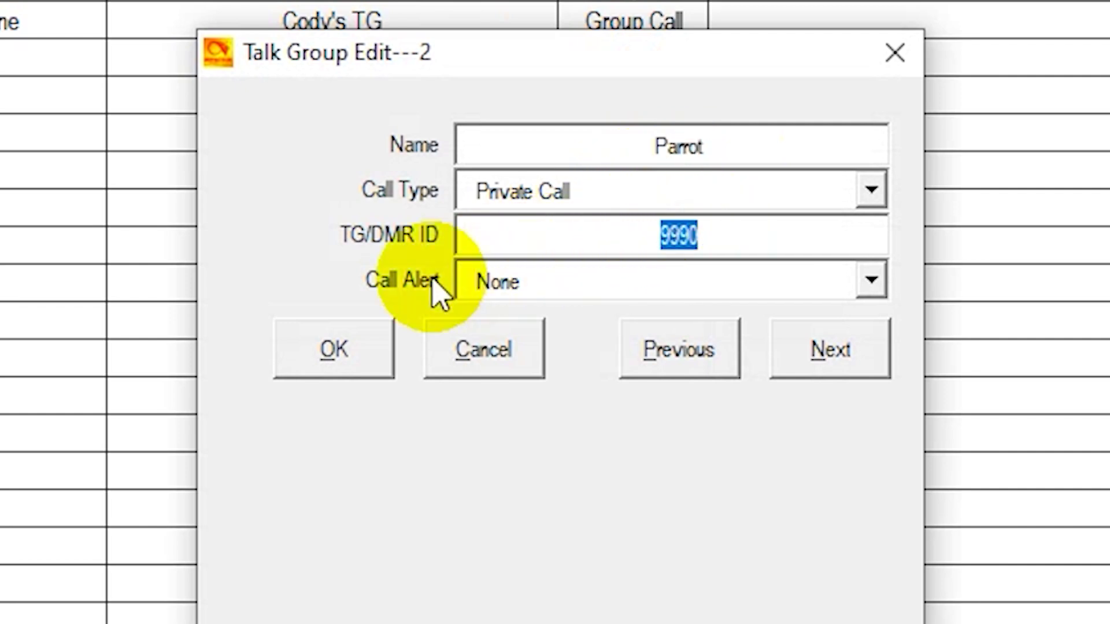
click(364, 349)
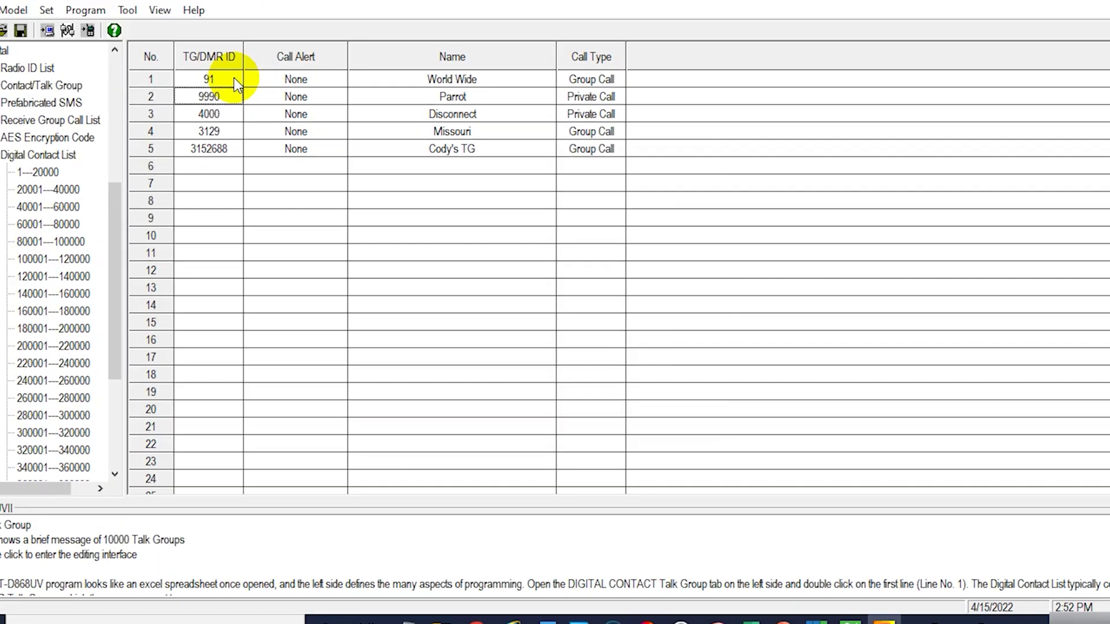
double_click(247, 84)
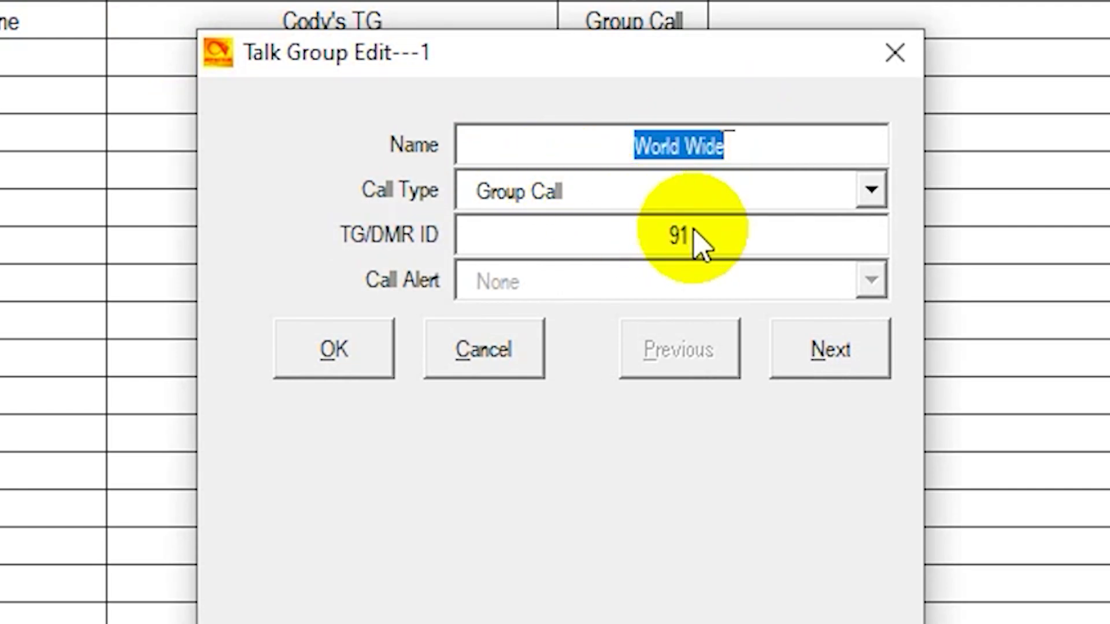
click(342, 365)
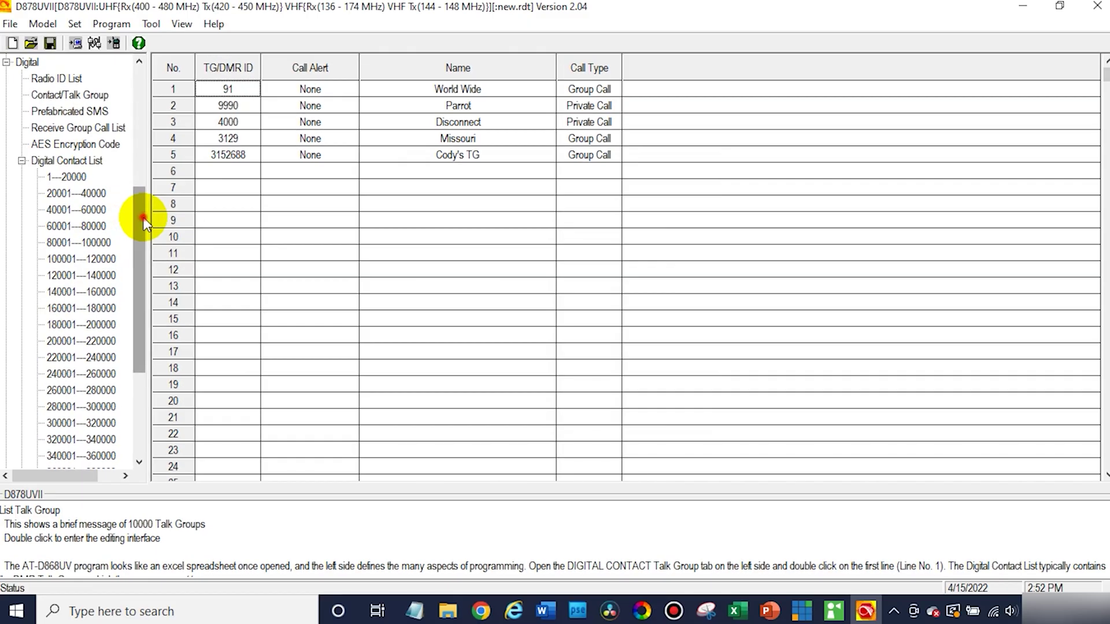
drag(141, 218, 158, 85)
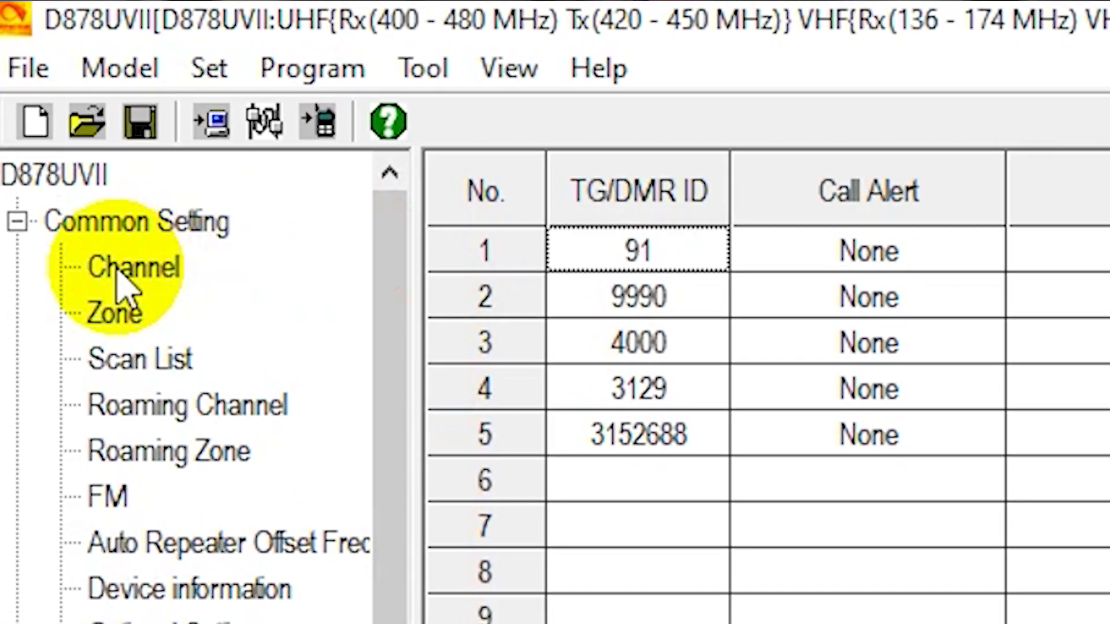
- Create channel 6 with receive and transmit frequencies of 446.550
click(44, 96)
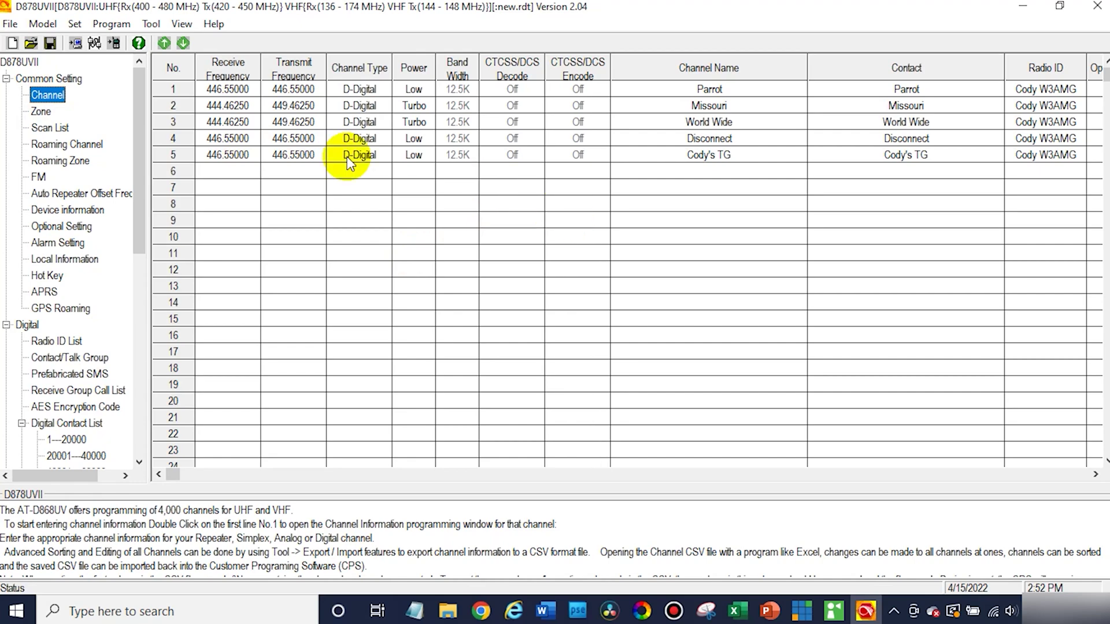
double_click(249, 176)
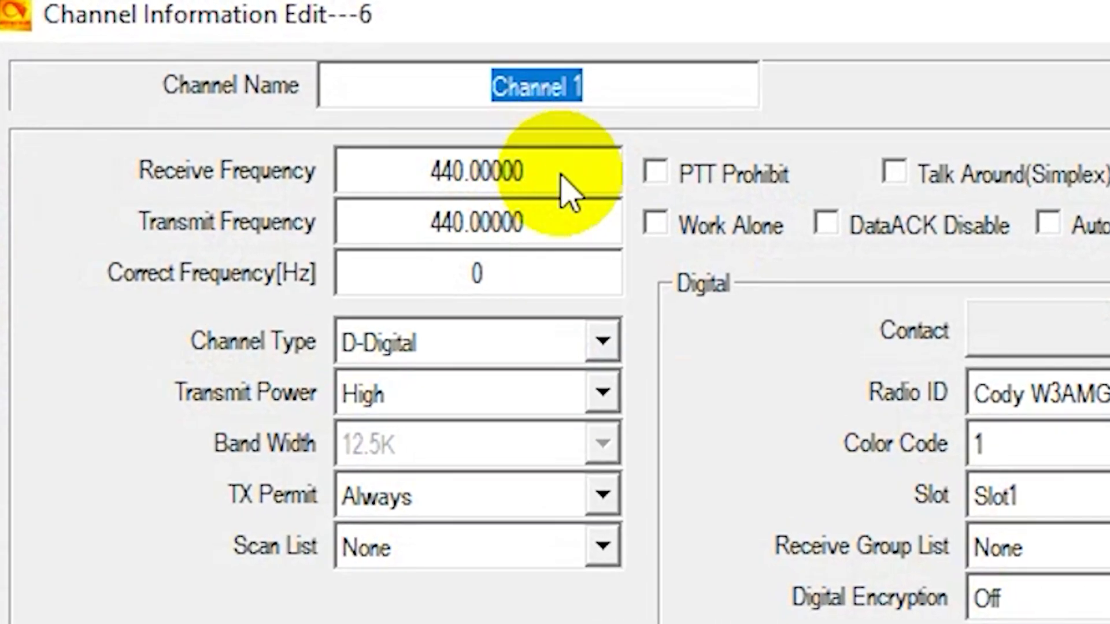
double_click(564, 174)
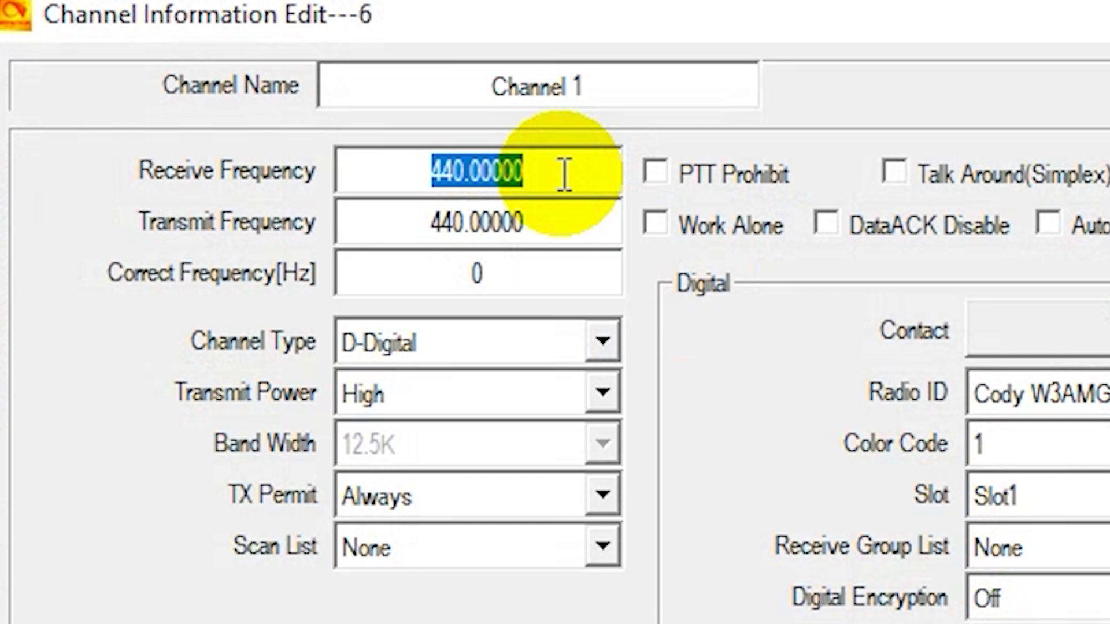
text(446.)
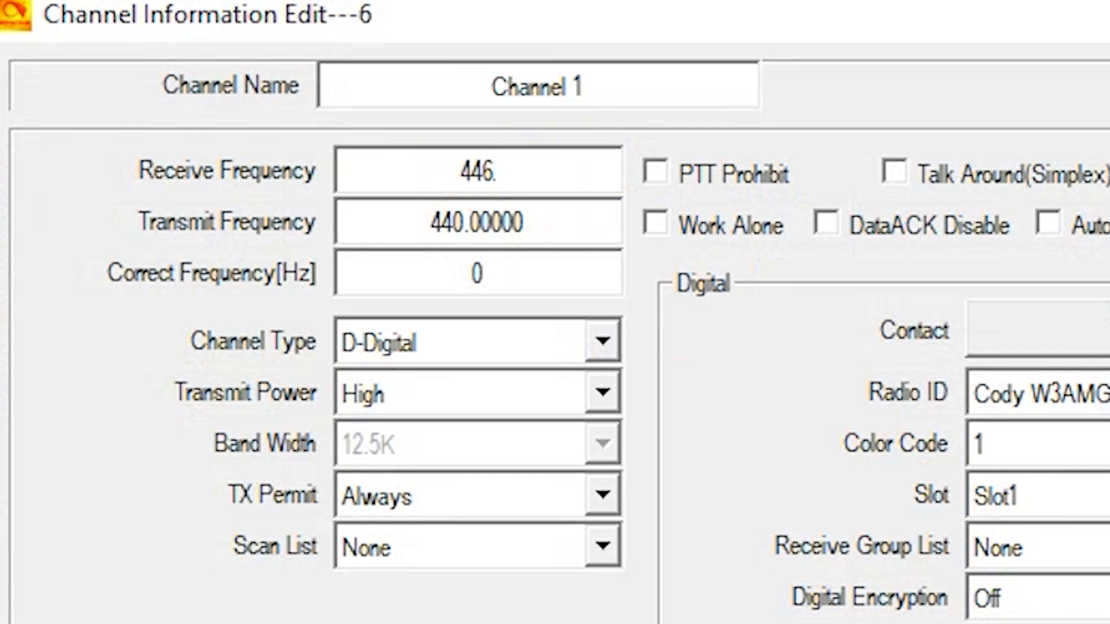
text(550)
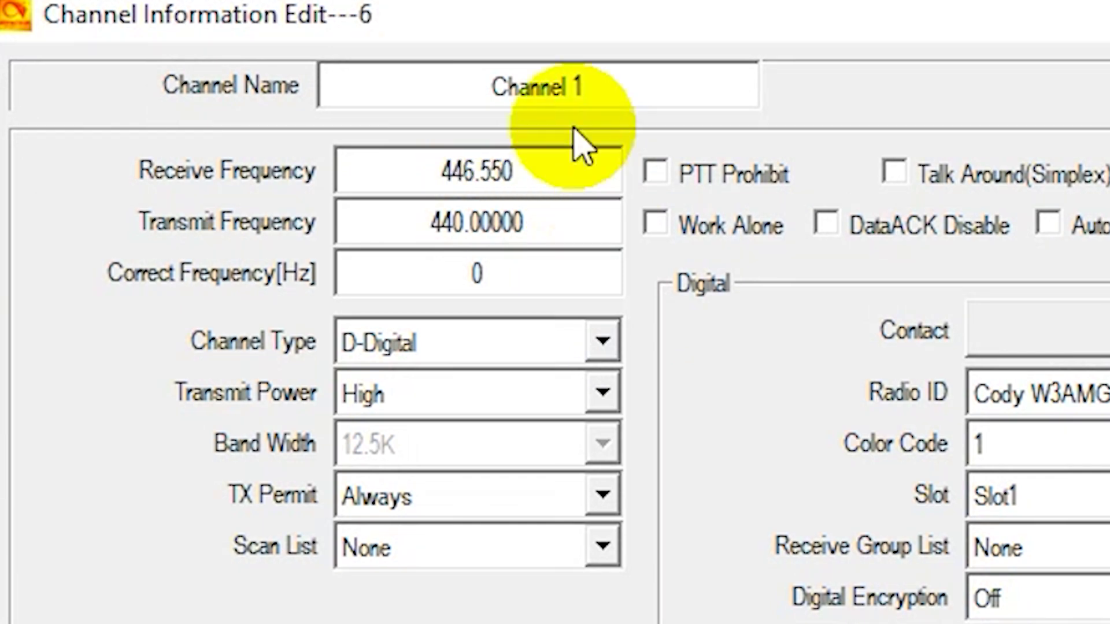
double_click(535, 232)
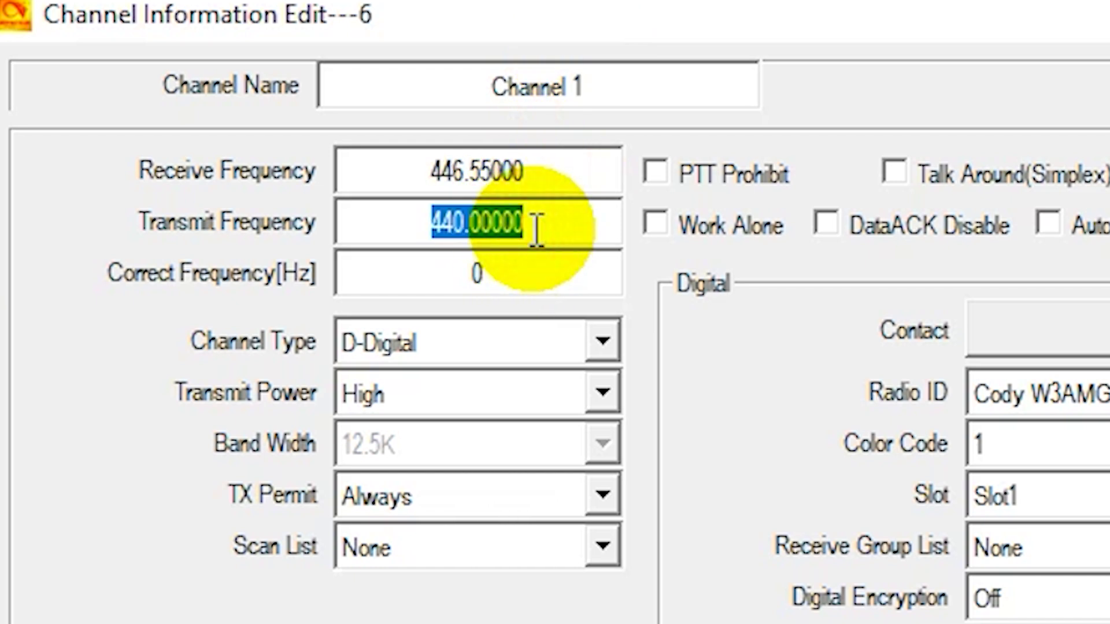
text(446.5)
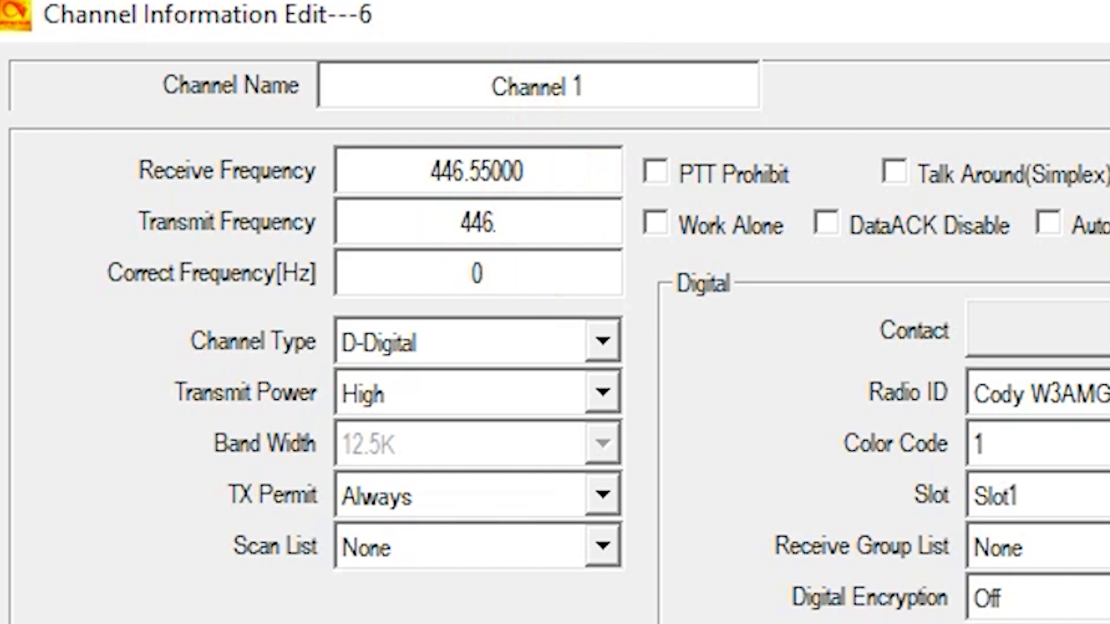
text(50)
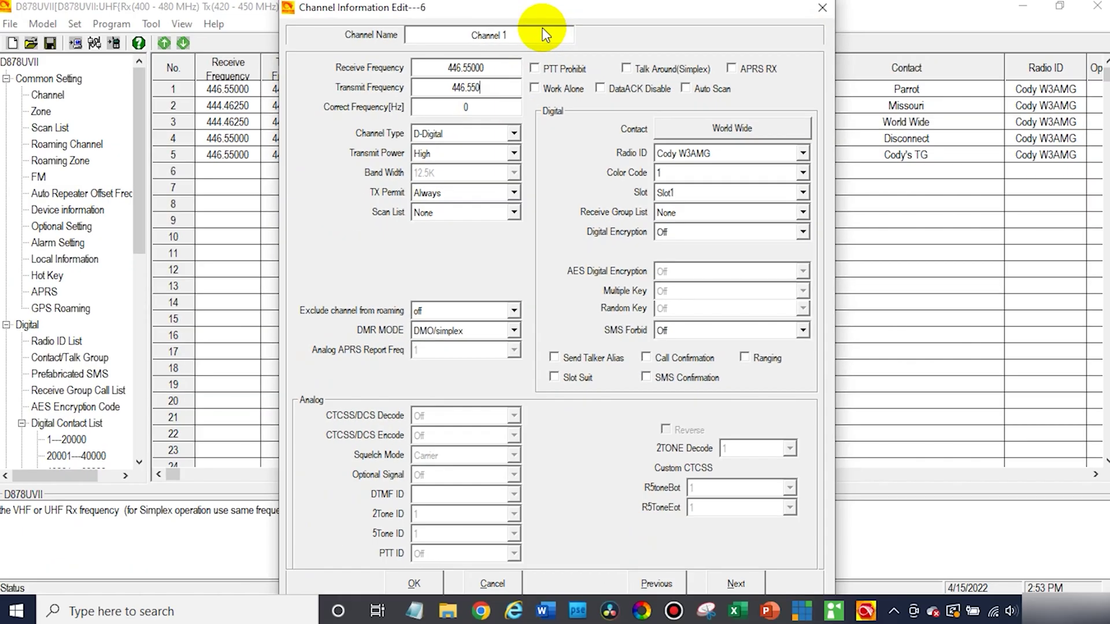
- Name channel 6 'World-Wide', correcting the mistyped name
click(543, 35)
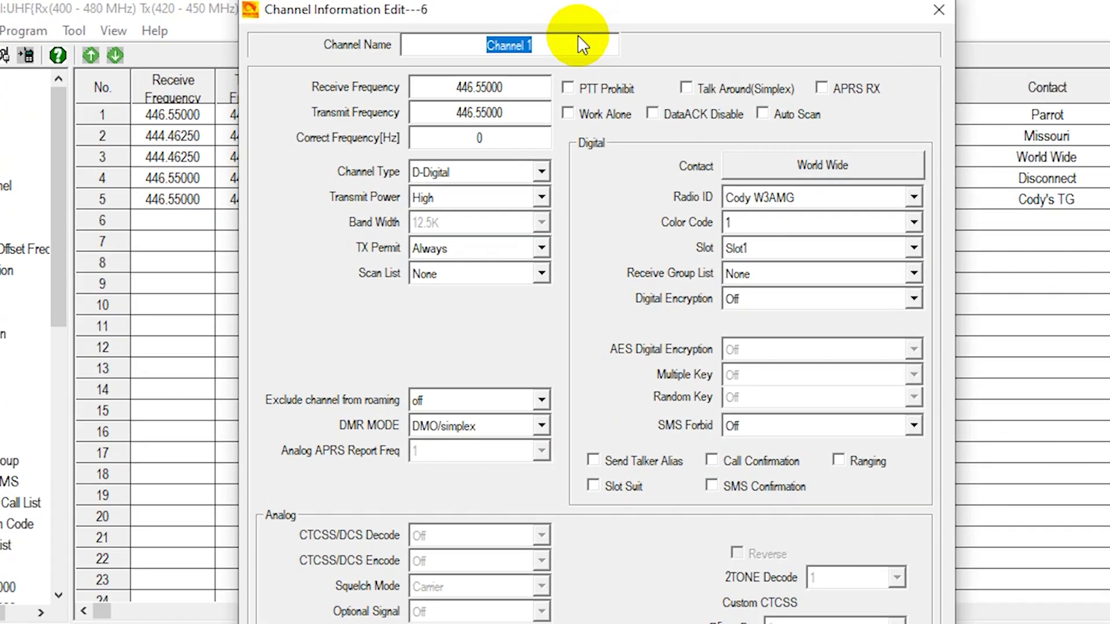
text(World)
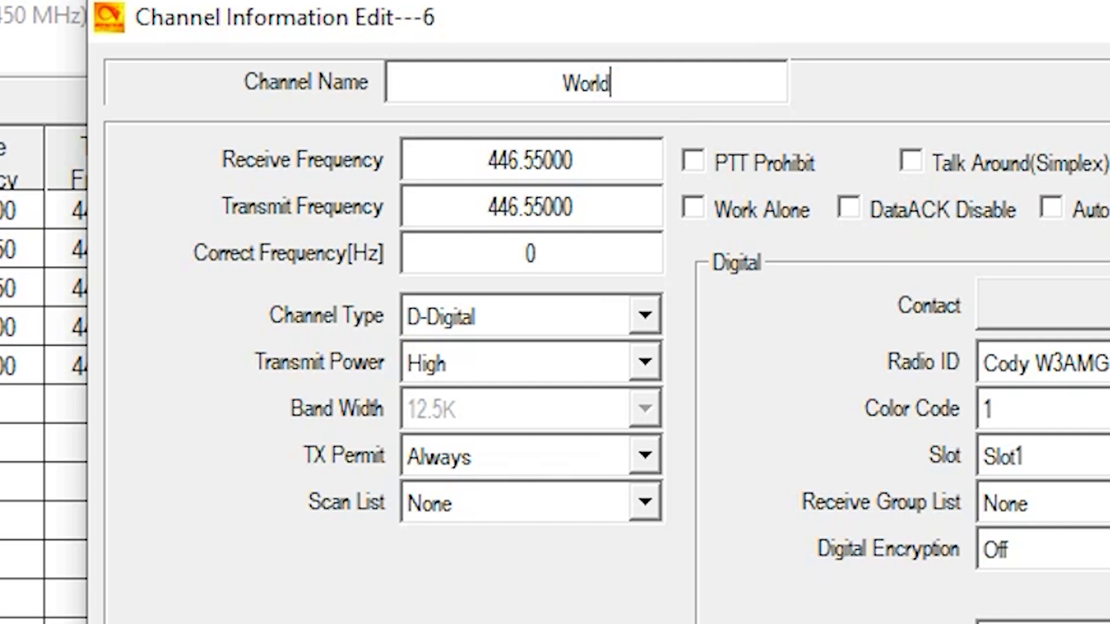
text( mWide)
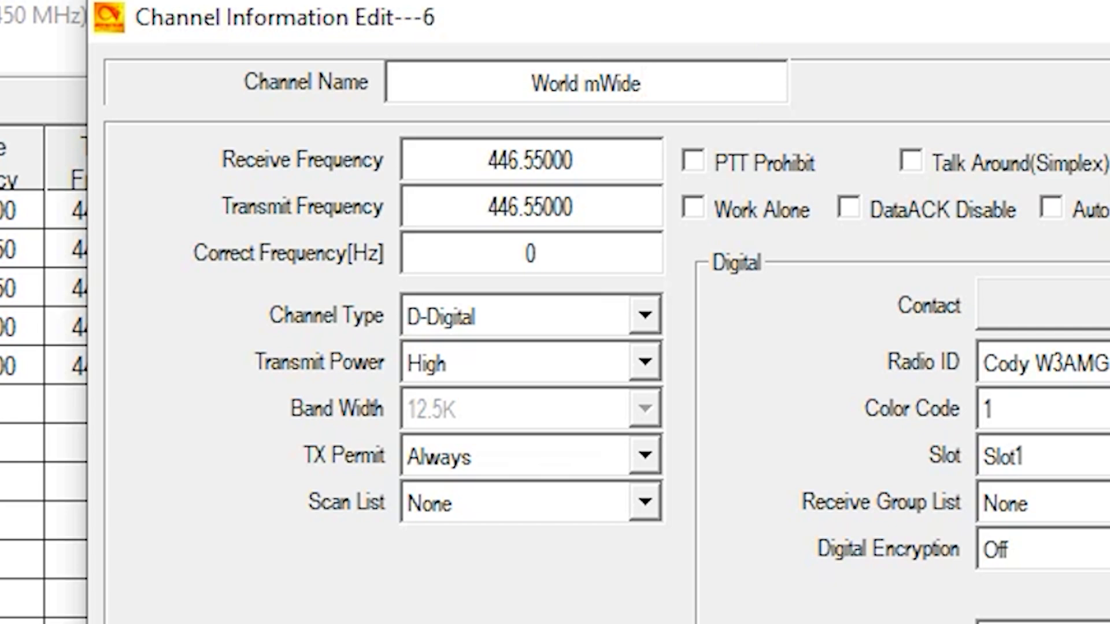
key(BackSpace)
key(BackSpace)
key(BackSpace)
key(BackSpace)
key(BackSpace)
text(Wid)
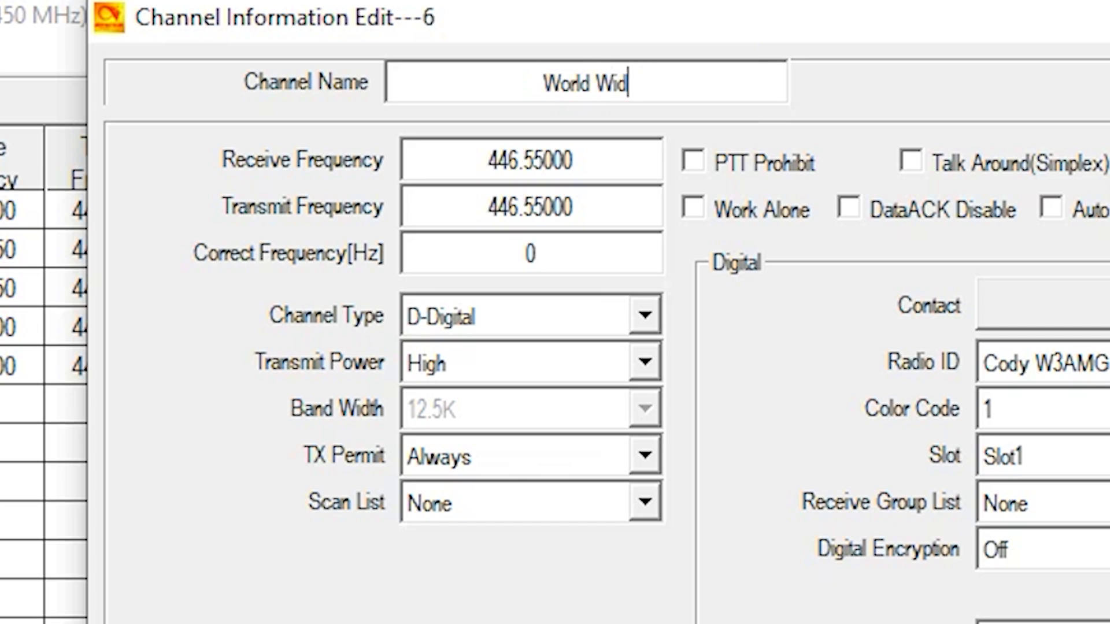
text(e)
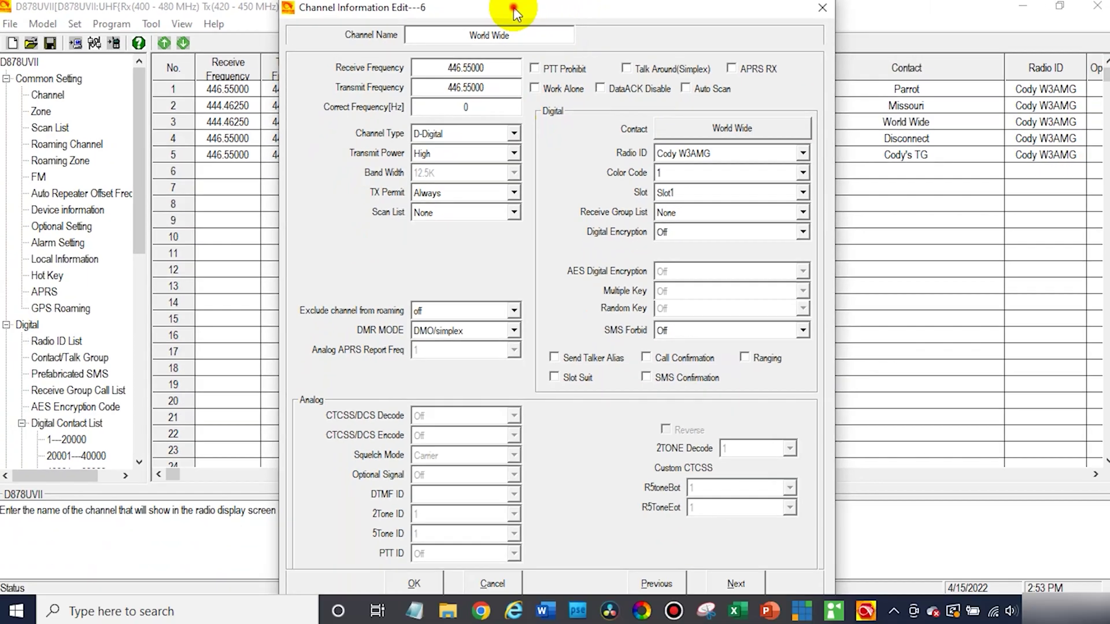
drag(513, 8, 540, 18)
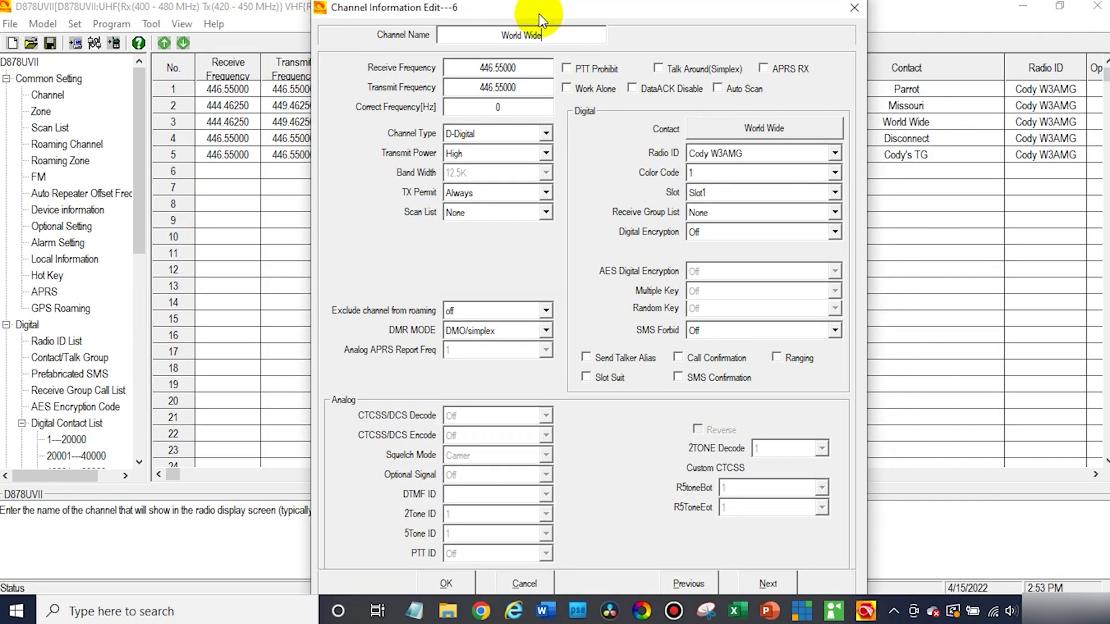
click(522, 36)
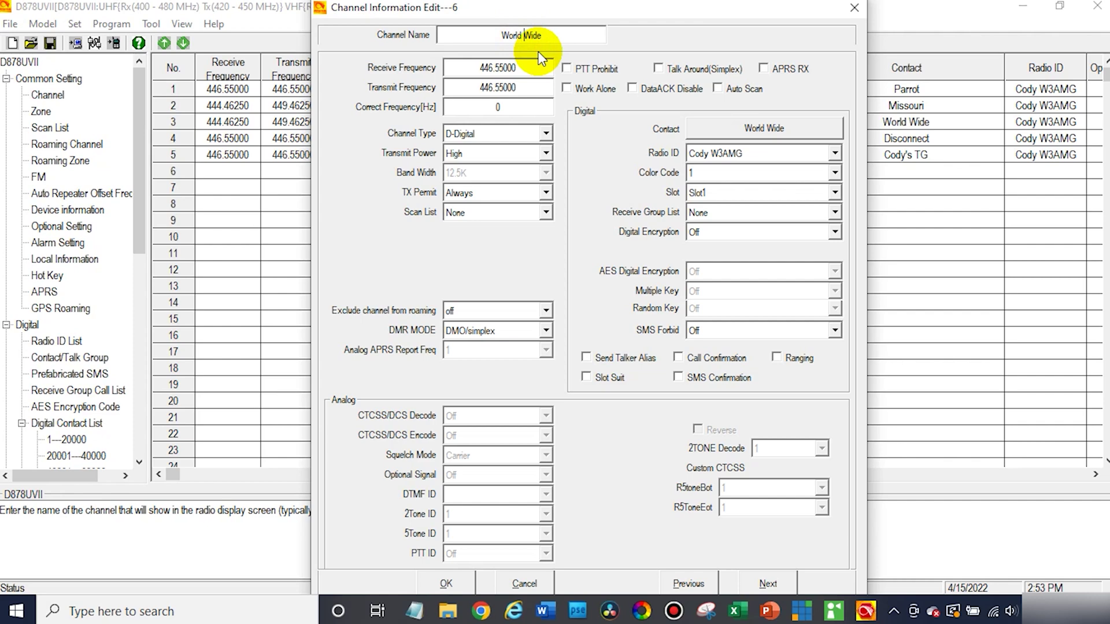
key(BackSpace)
text(-)
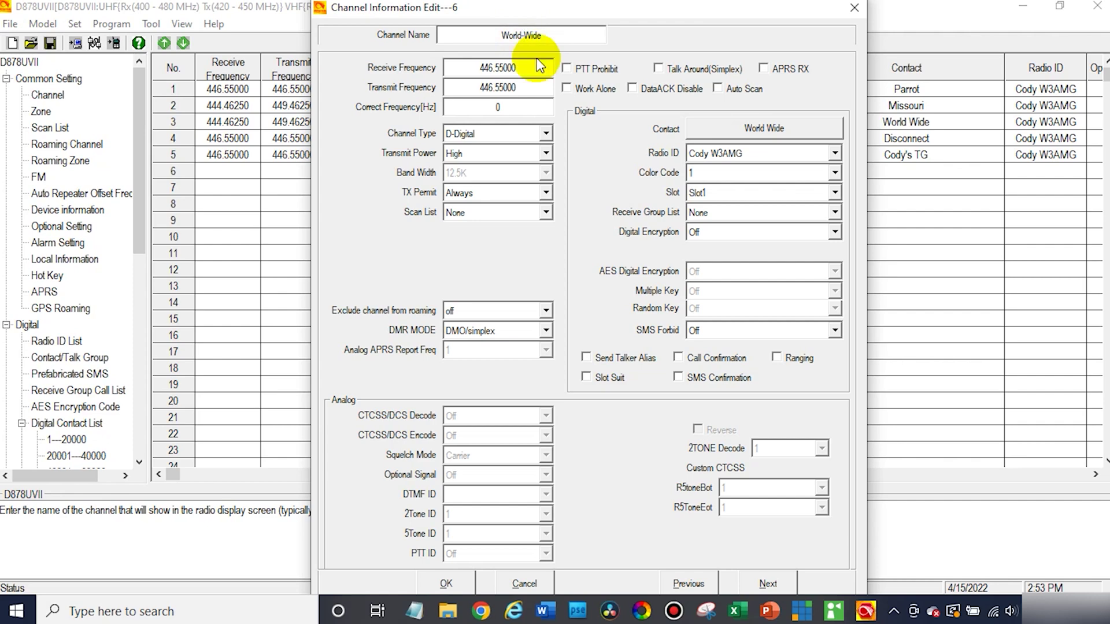
- Keep the World-Wide channel type D-Digital and set its transmit power to Low
click(530, 134)
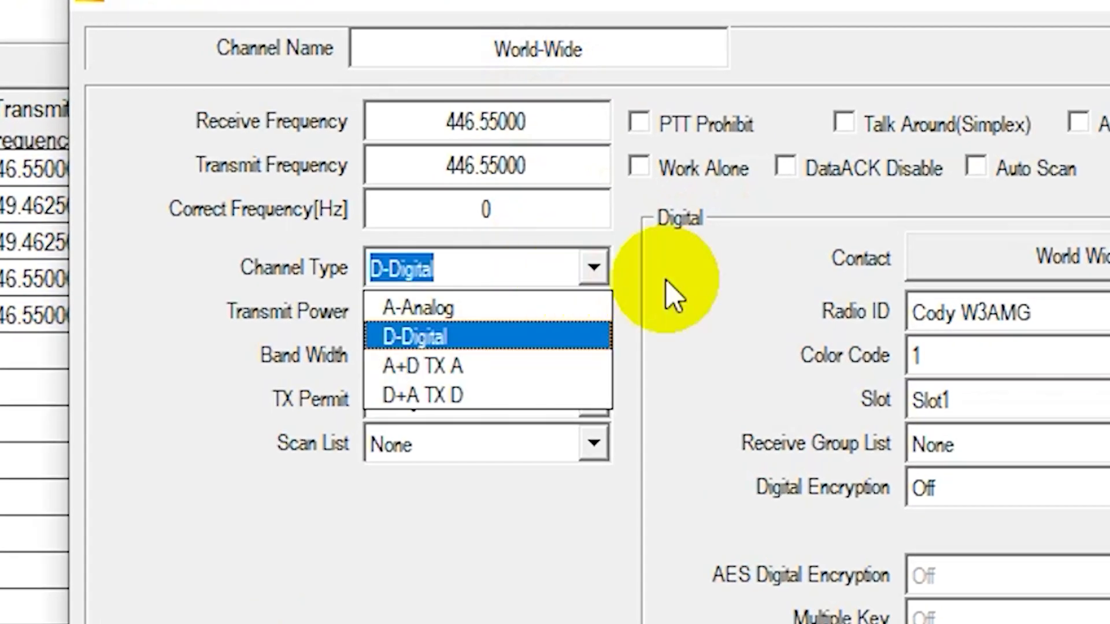
click(587, 143)
click(547, 315)
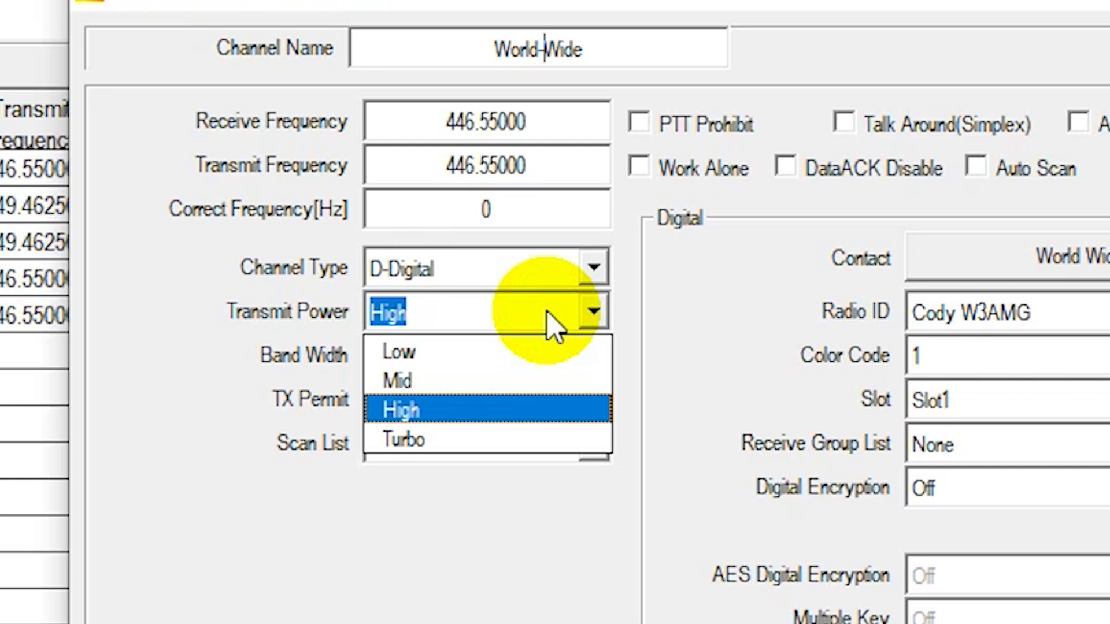
click(453, 347)
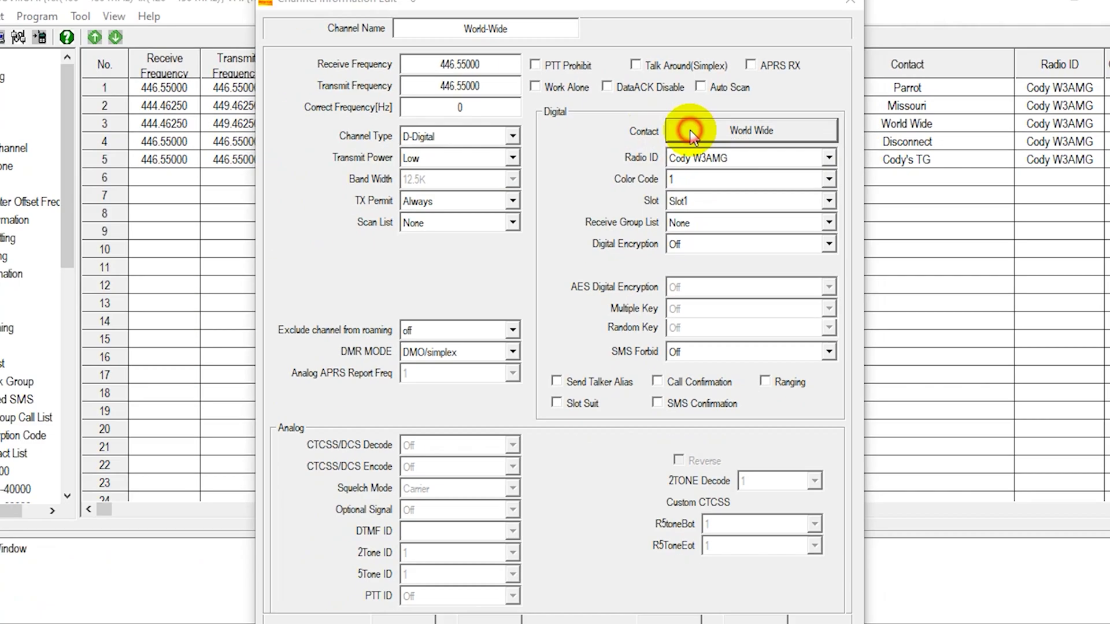
- Leave the contact and color code 1, set the time slot to Slot2, and save channel 6
click(476, 164)
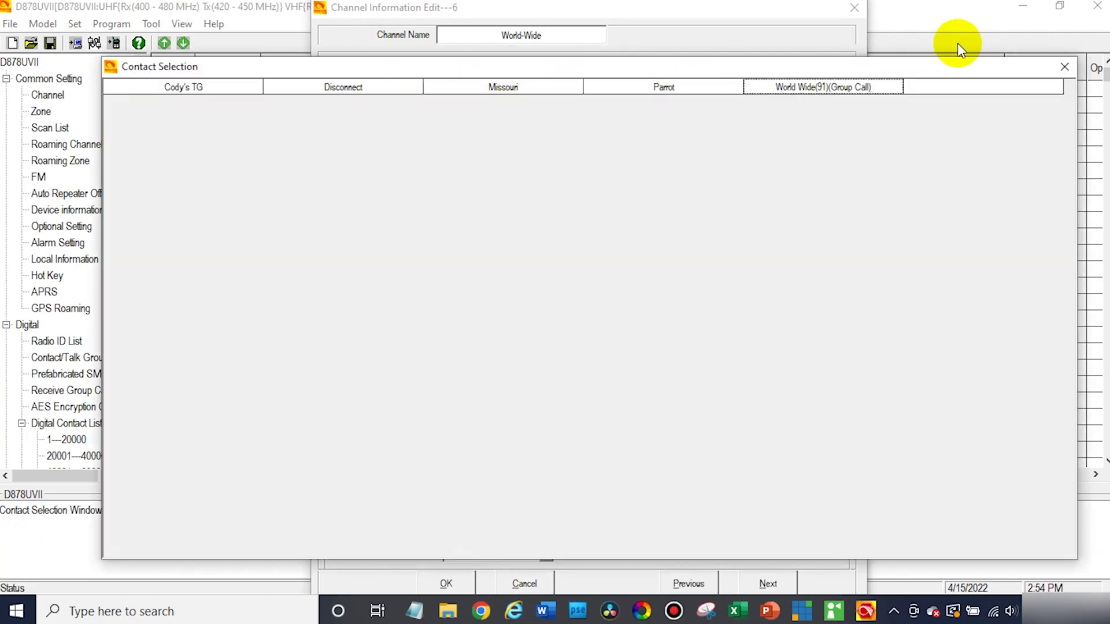
click(1062, 65)
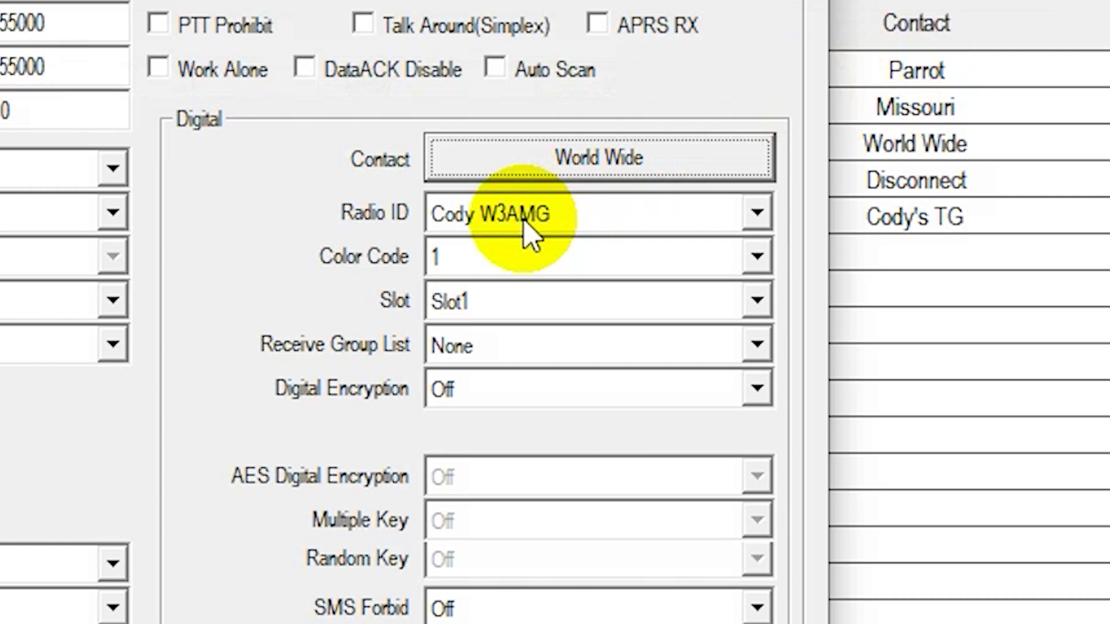
click(488, 258)
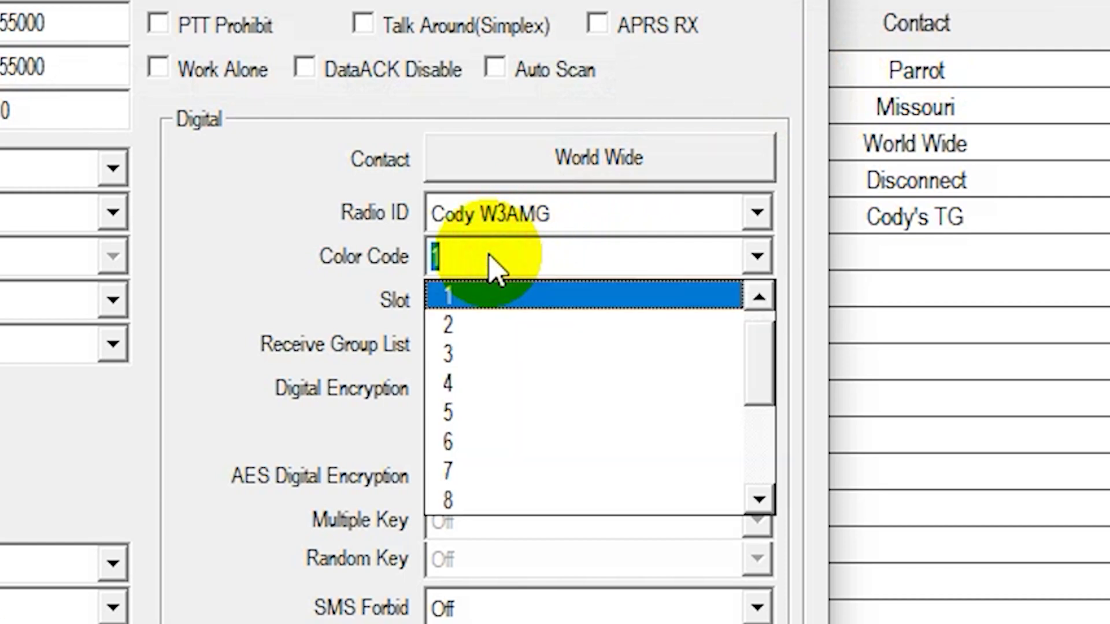
click(268, 231)
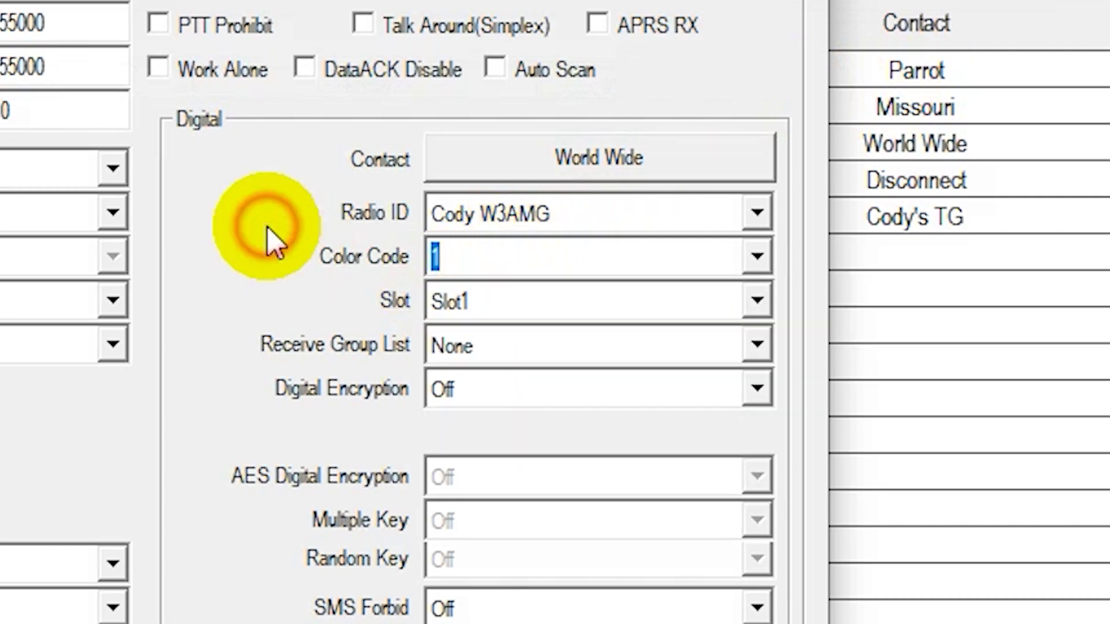
click(541, 303)
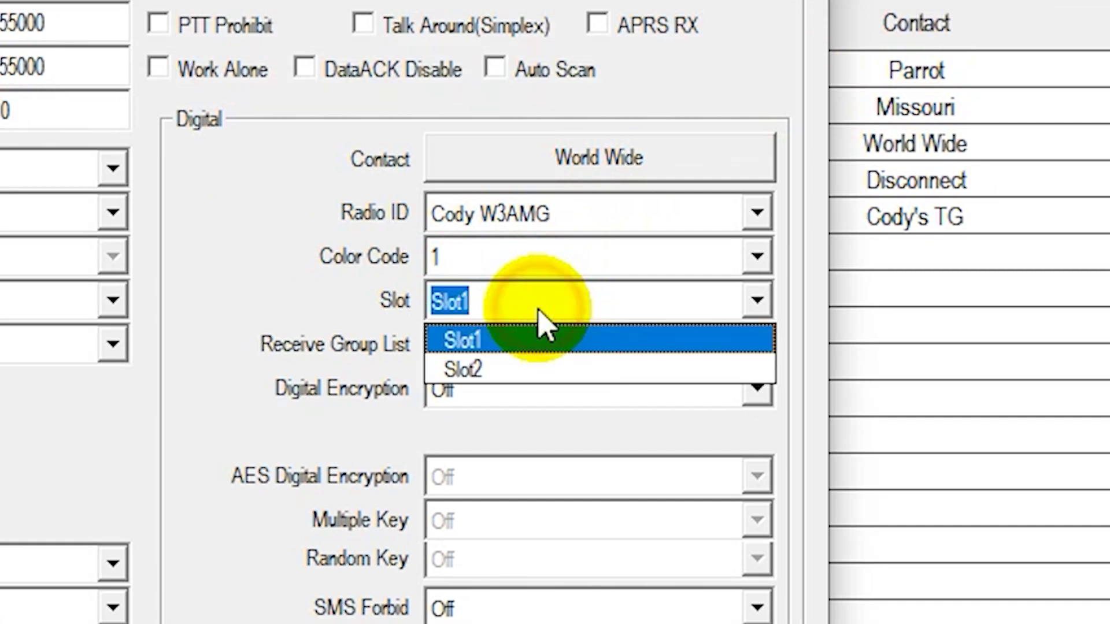
click(522, 372)
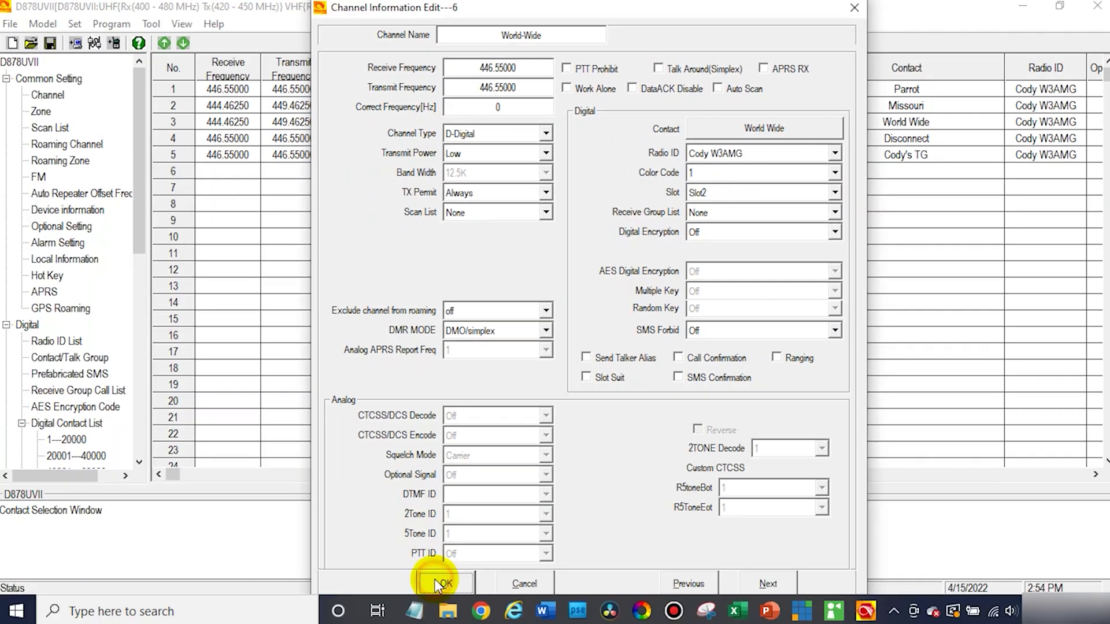
click(435, 579)
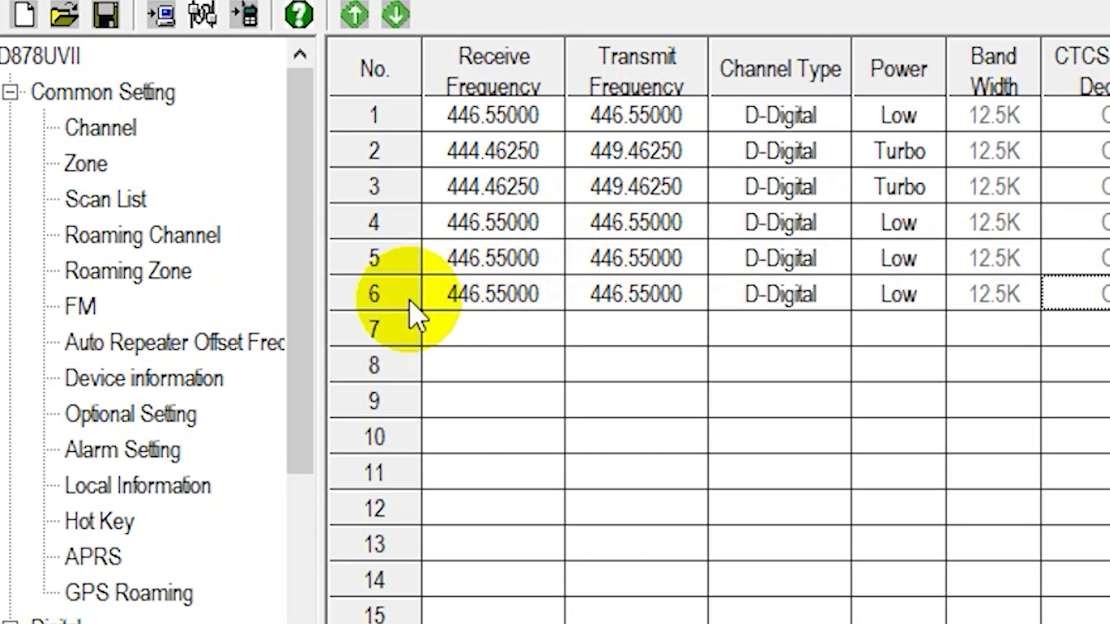
- Copy channel 6 into rows 7 and 8 as World-Wide1 and World-Wide2, then edit channel 8
right_click(475, 288)
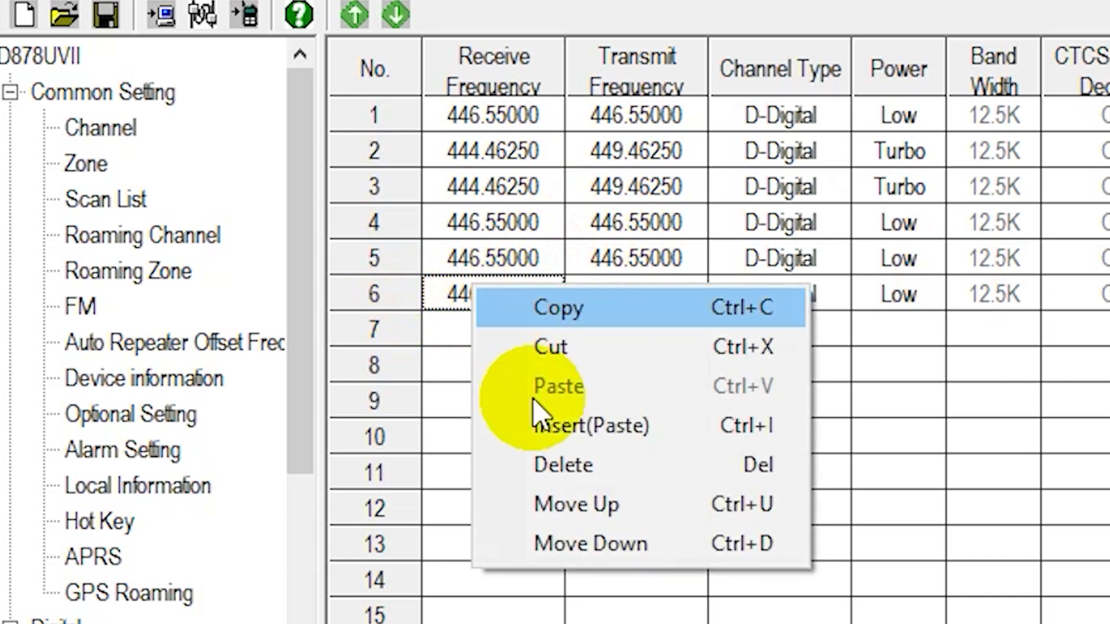
click(637, 312)
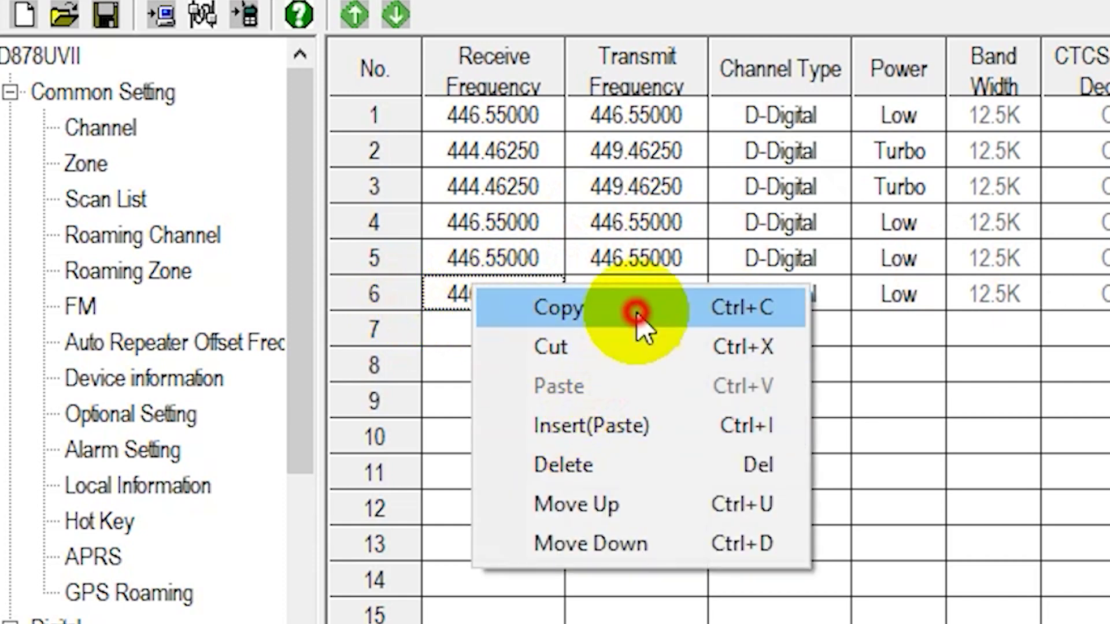
click(529, 334)
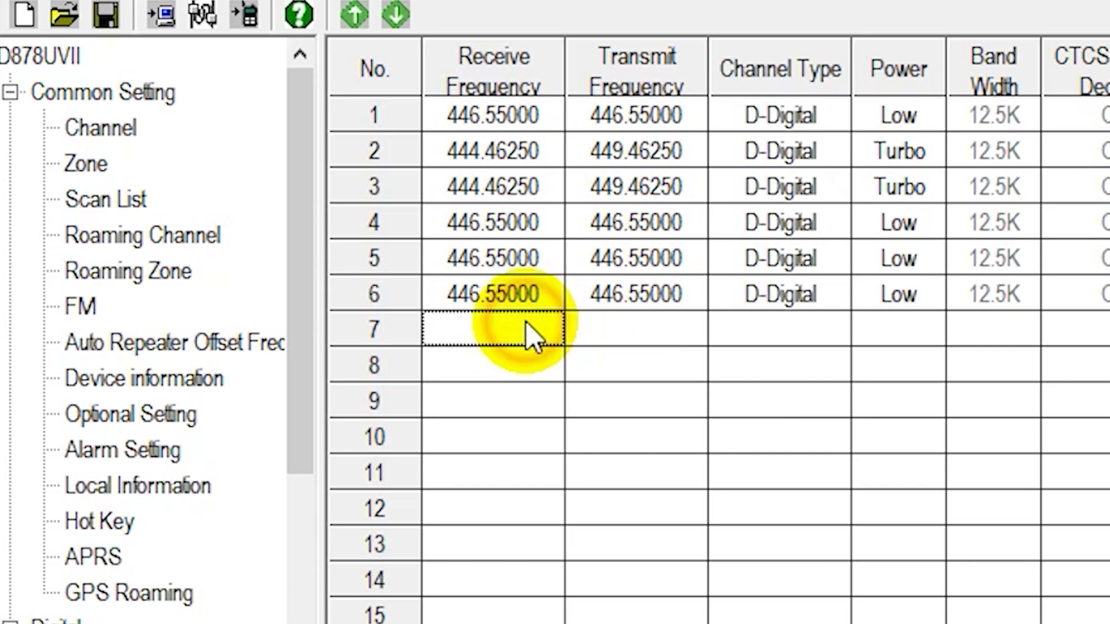
key(ctrl+v)
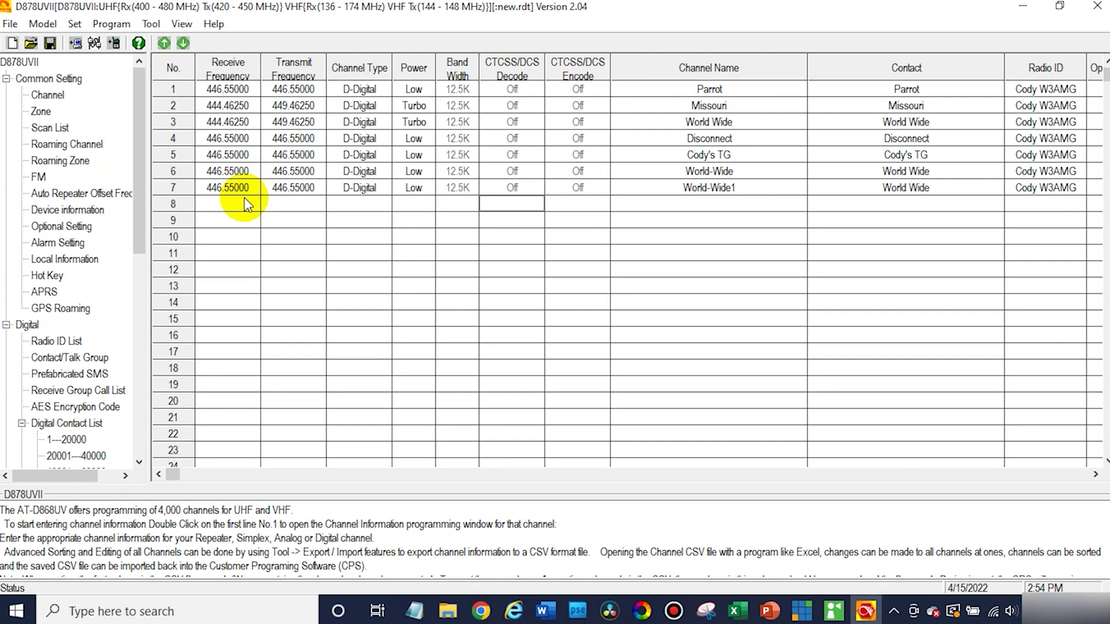
key(ctrl+v)
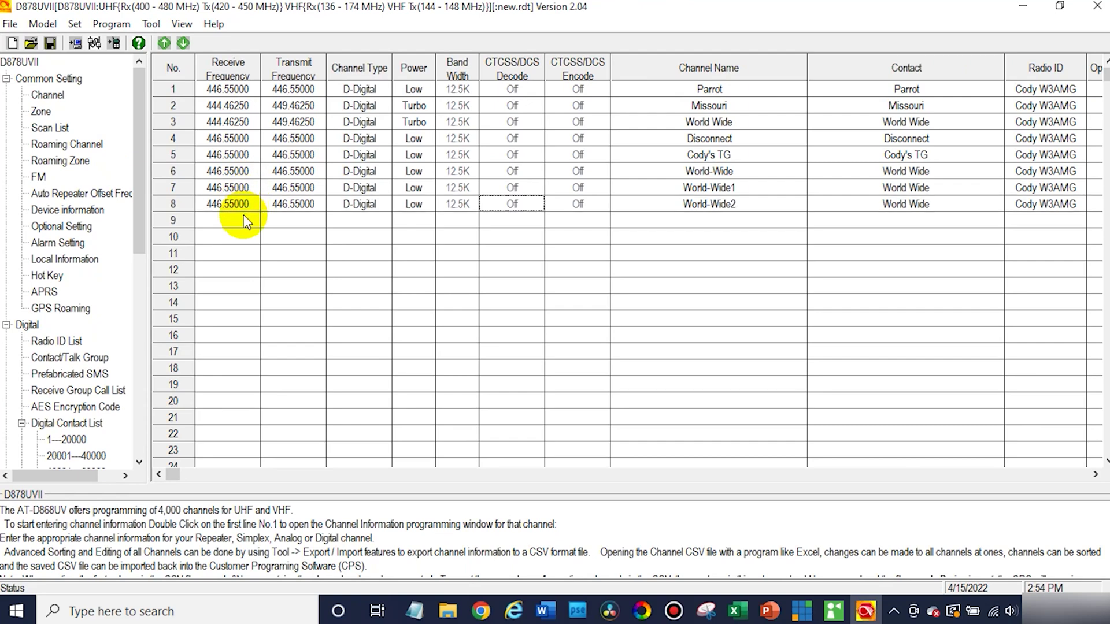
click(241, 202)
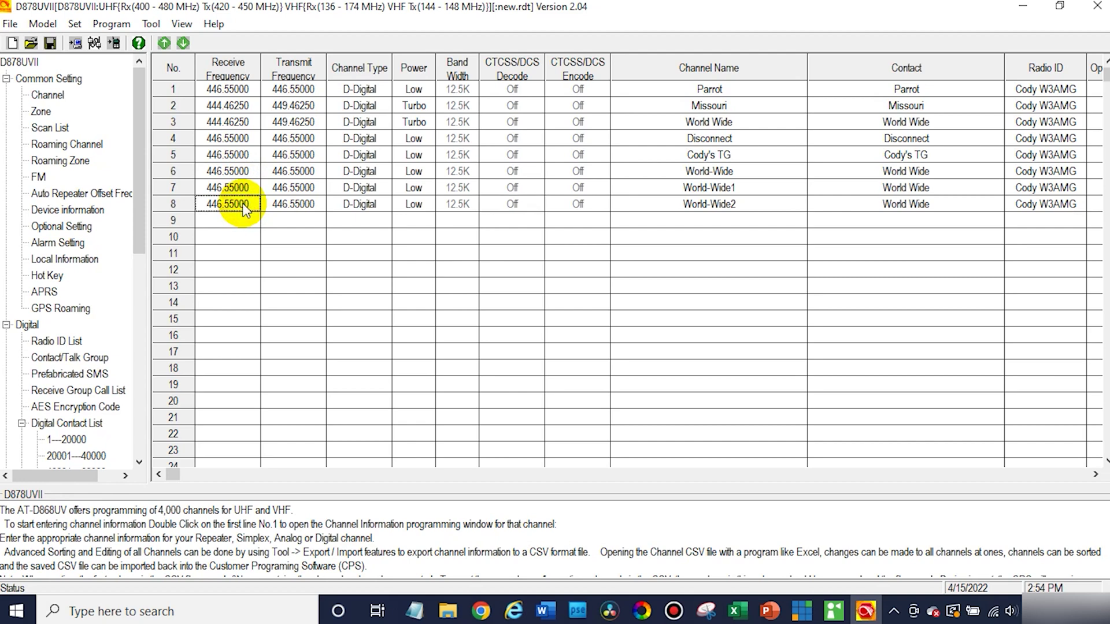
double_click(242, 203)
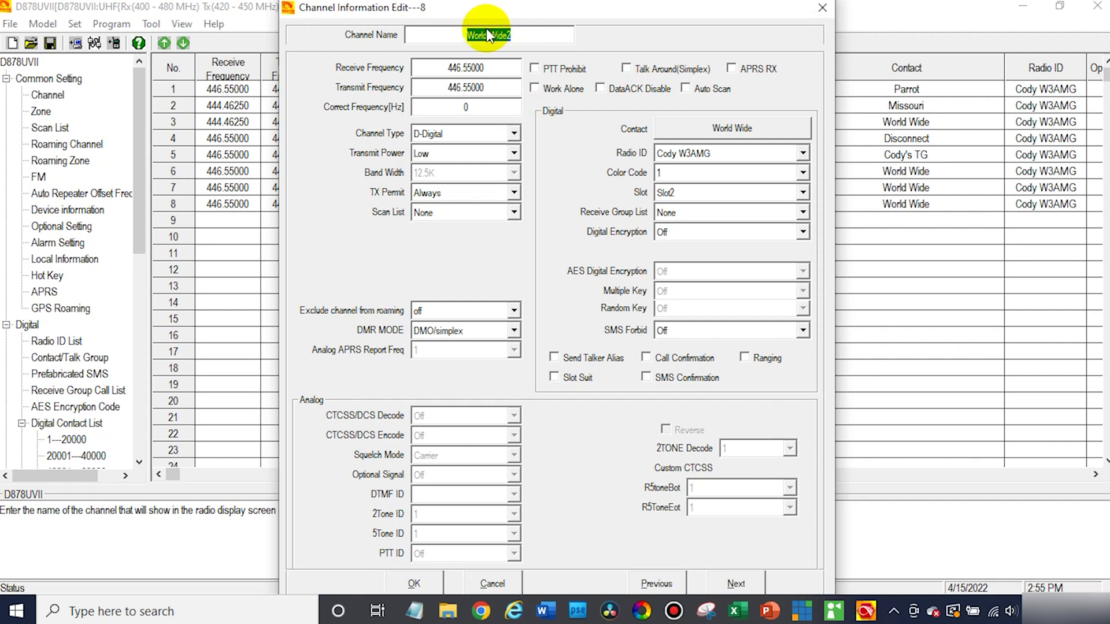
- Review channel 8's contact list, keeping World Wide as its contact
click(671, 126)
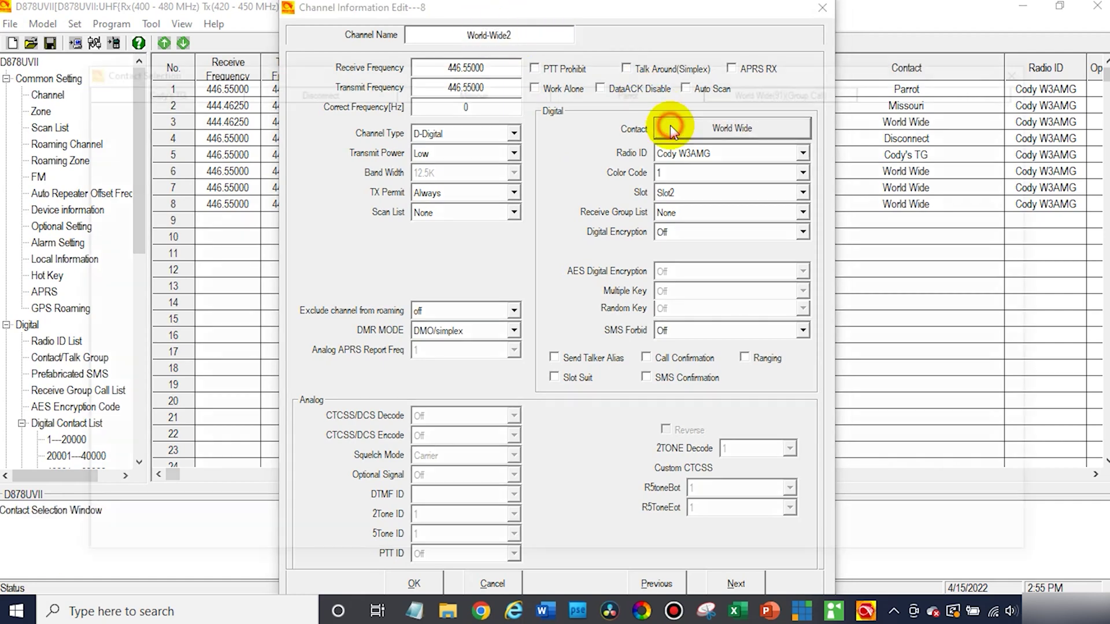
click(1031, 71)
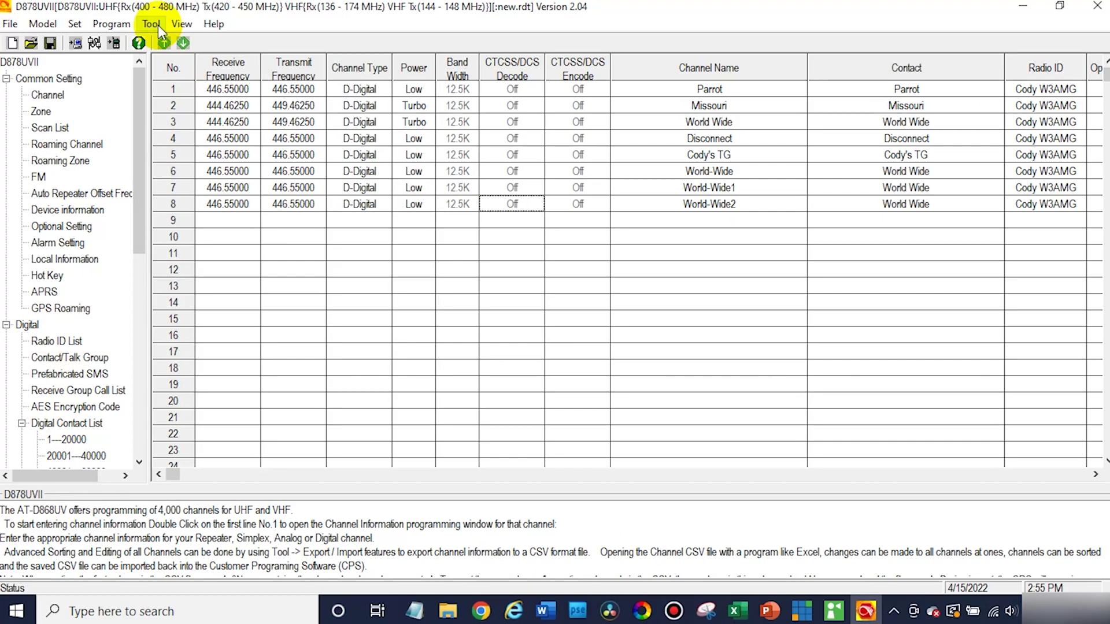
- Review the Import window's options without importing anything, then call up the write-to-radio confirmation
click(158, 25)
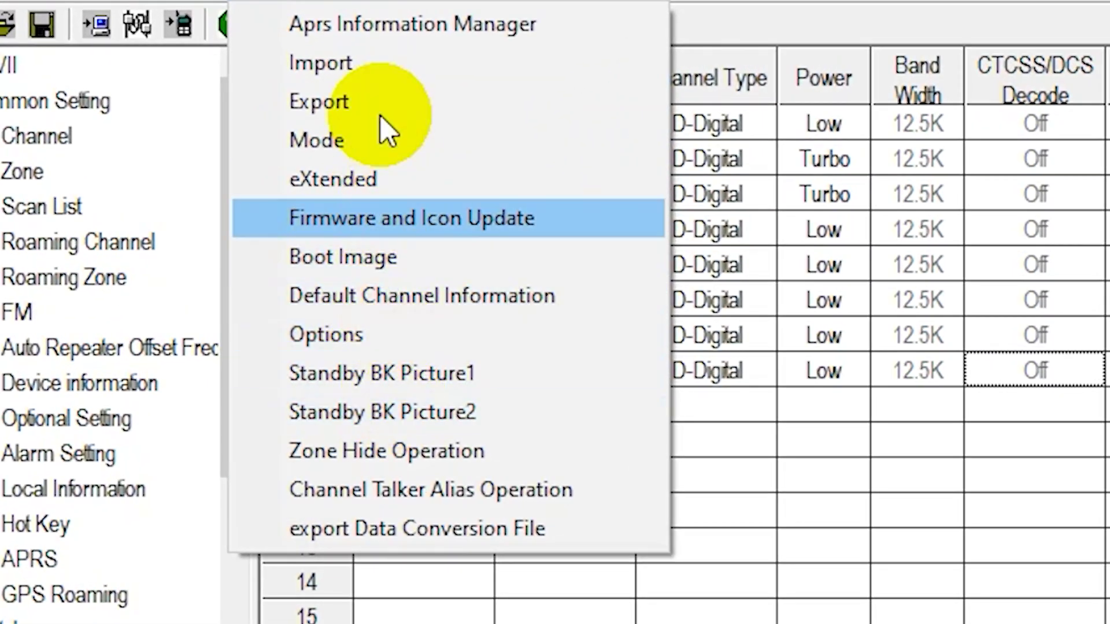
click(359, 73)
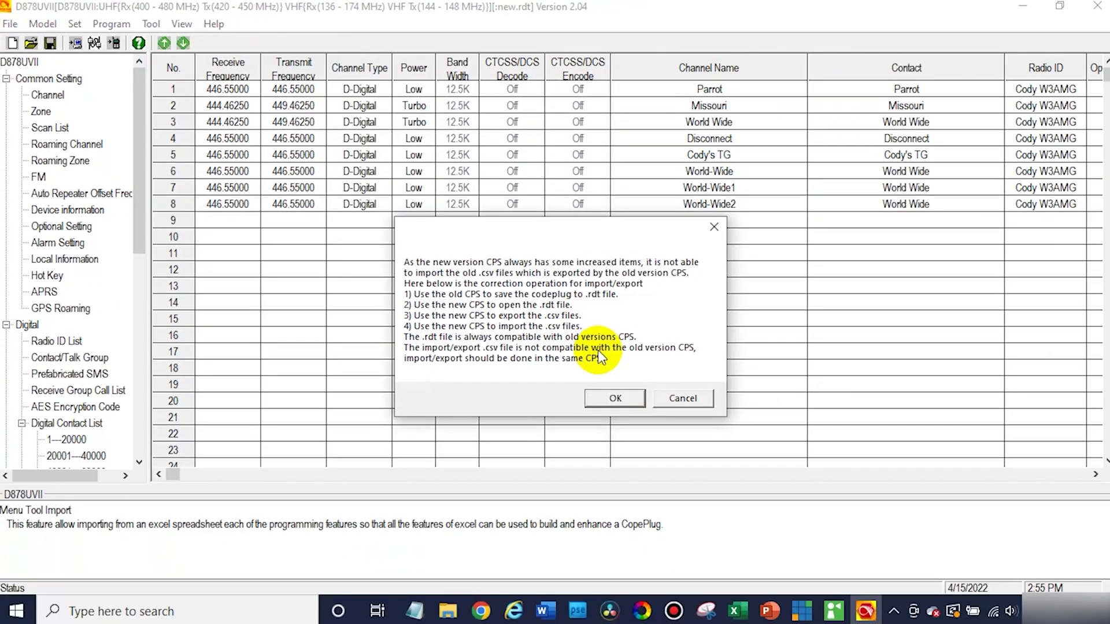
click(615, 398)
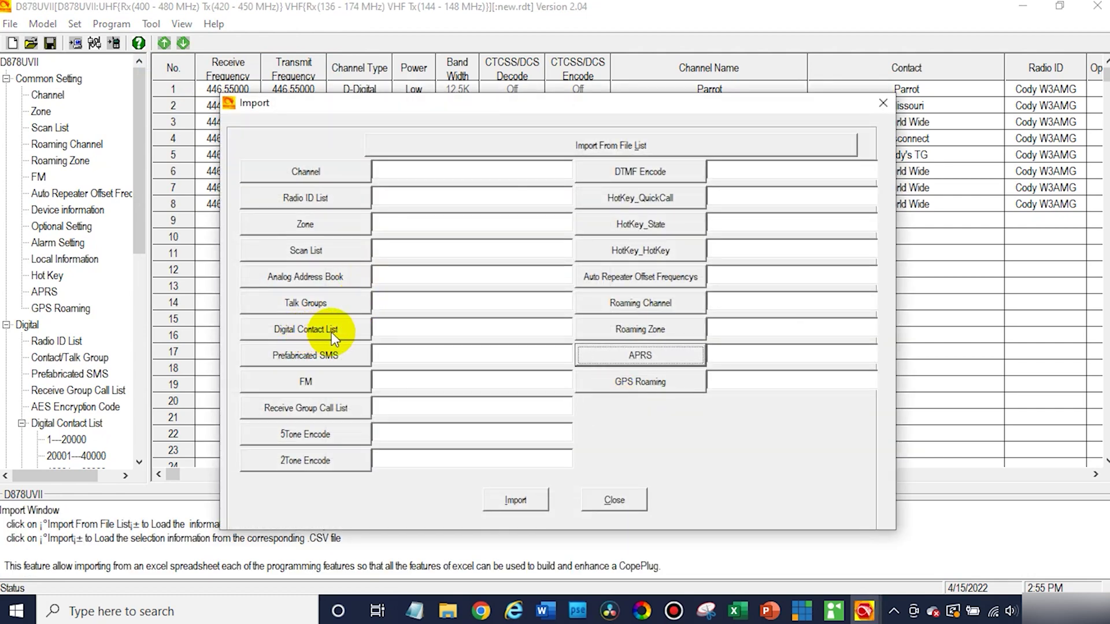
click(609, 500)
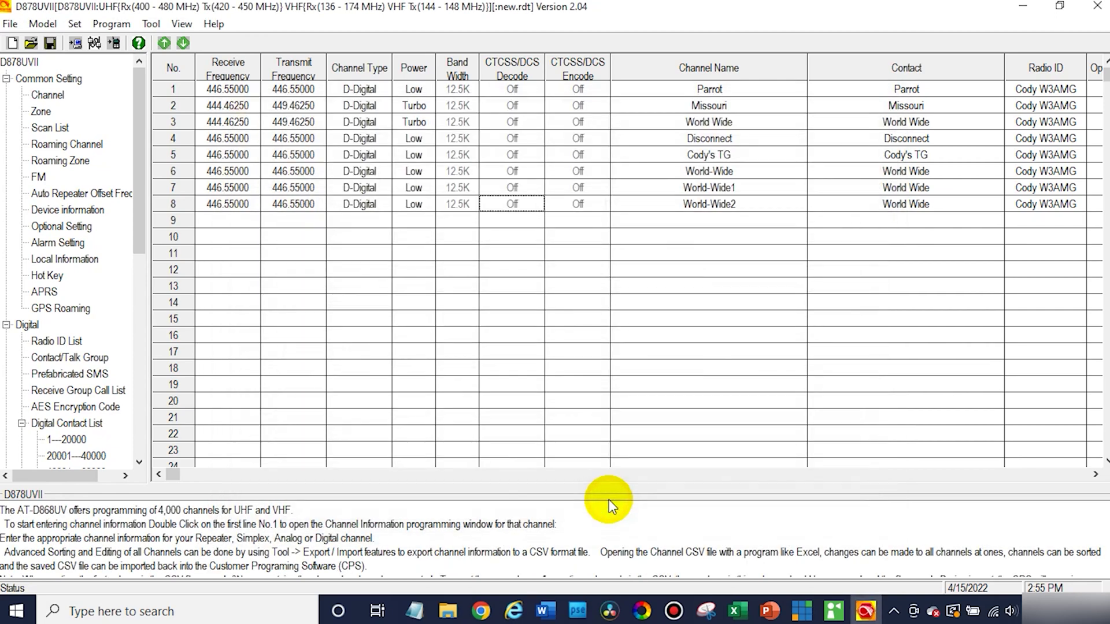
click(112, 44)
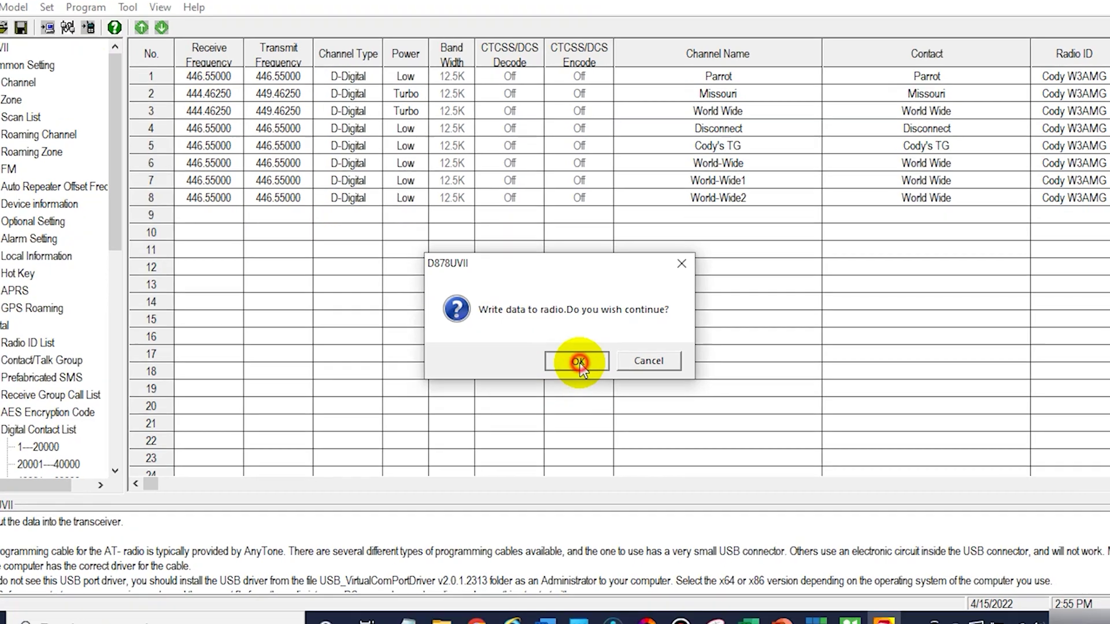
- Confirm the write and send only Other Data, with Digital Contact List left unchecked
click(576, 358)
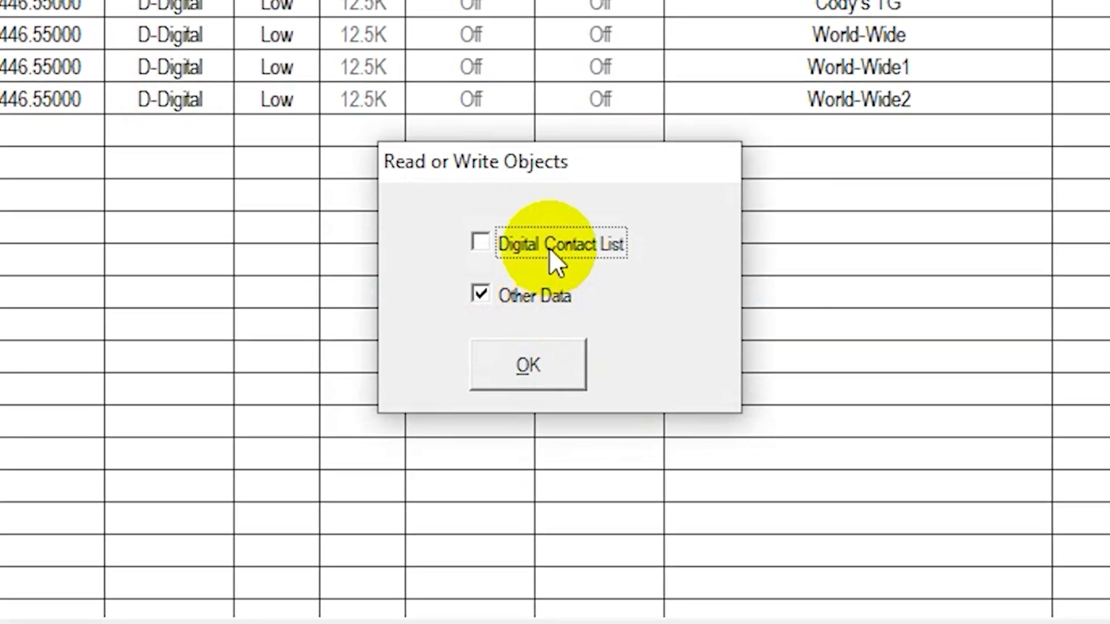
click(550, 247)
click(549, 247)
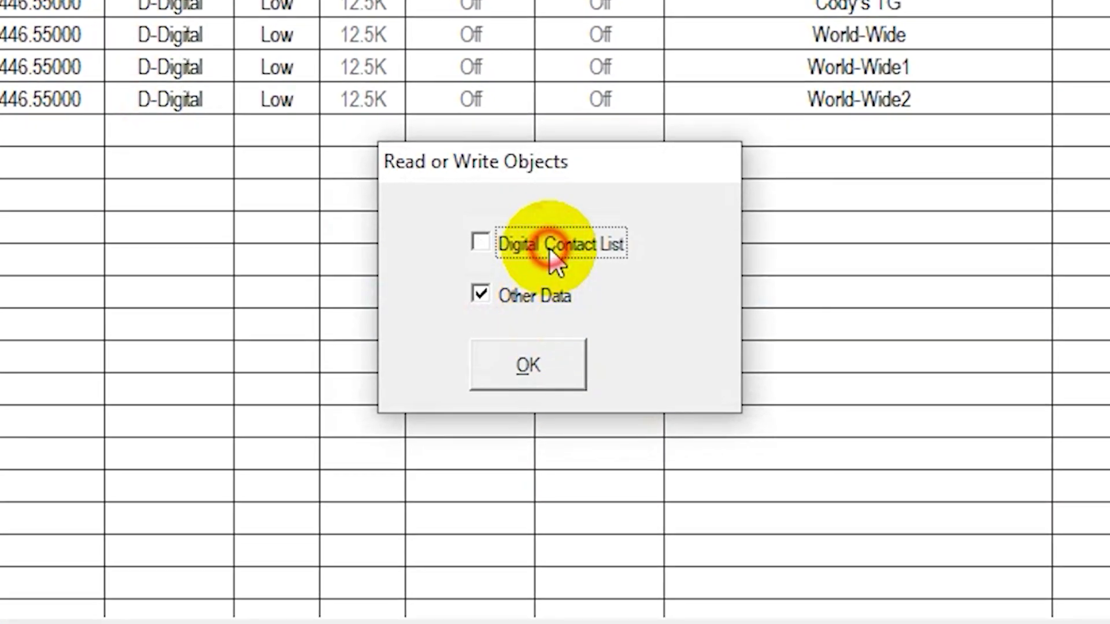